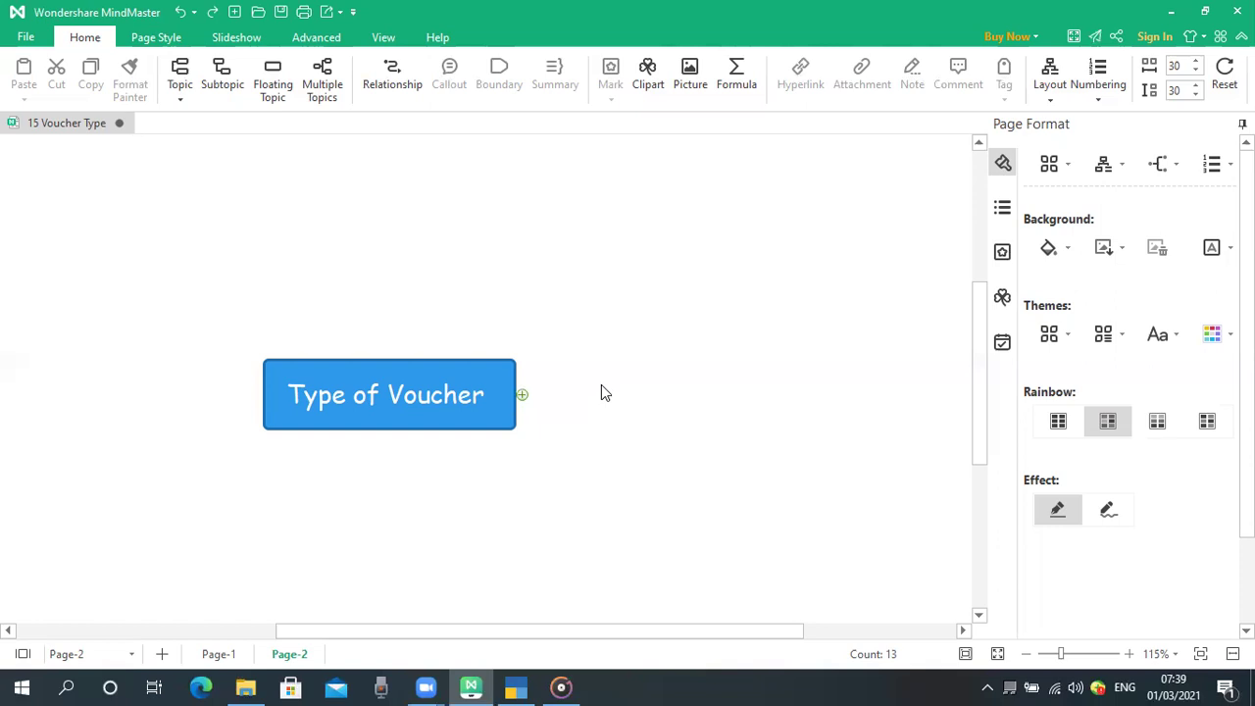
- Expand the Type of Voucher central topic and its branch 1
left_click(522, 396)
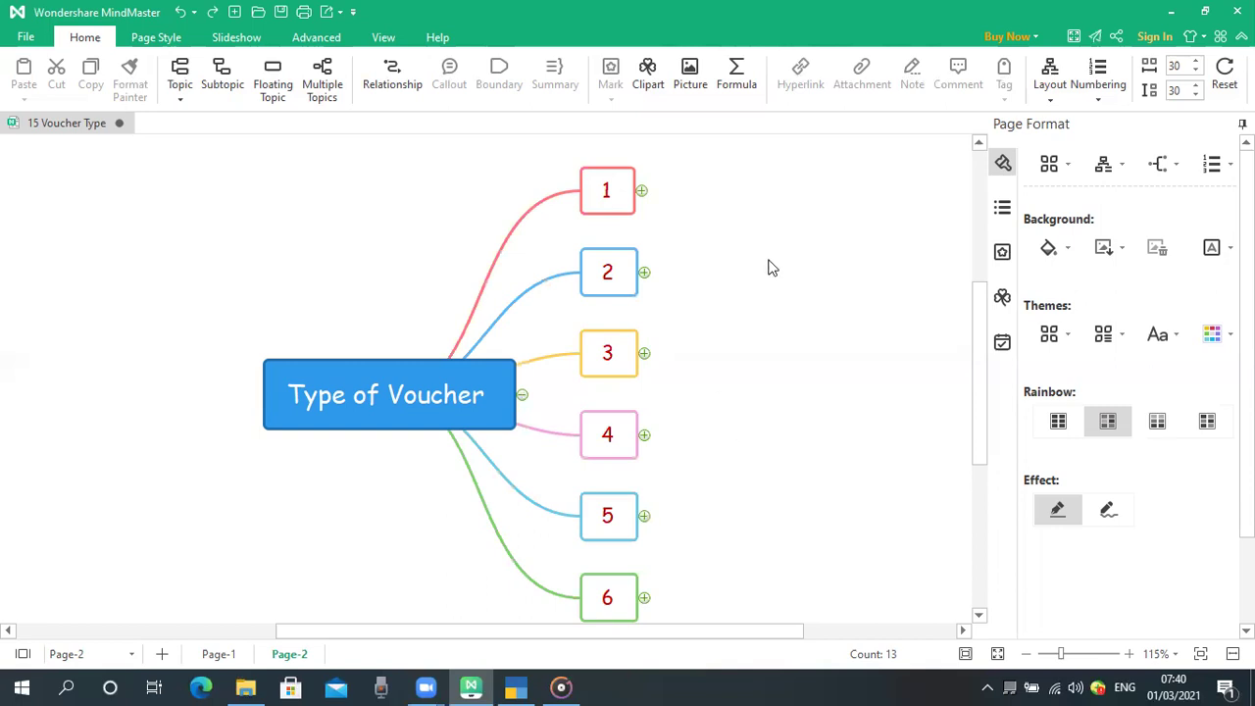
left_click(643, 192)
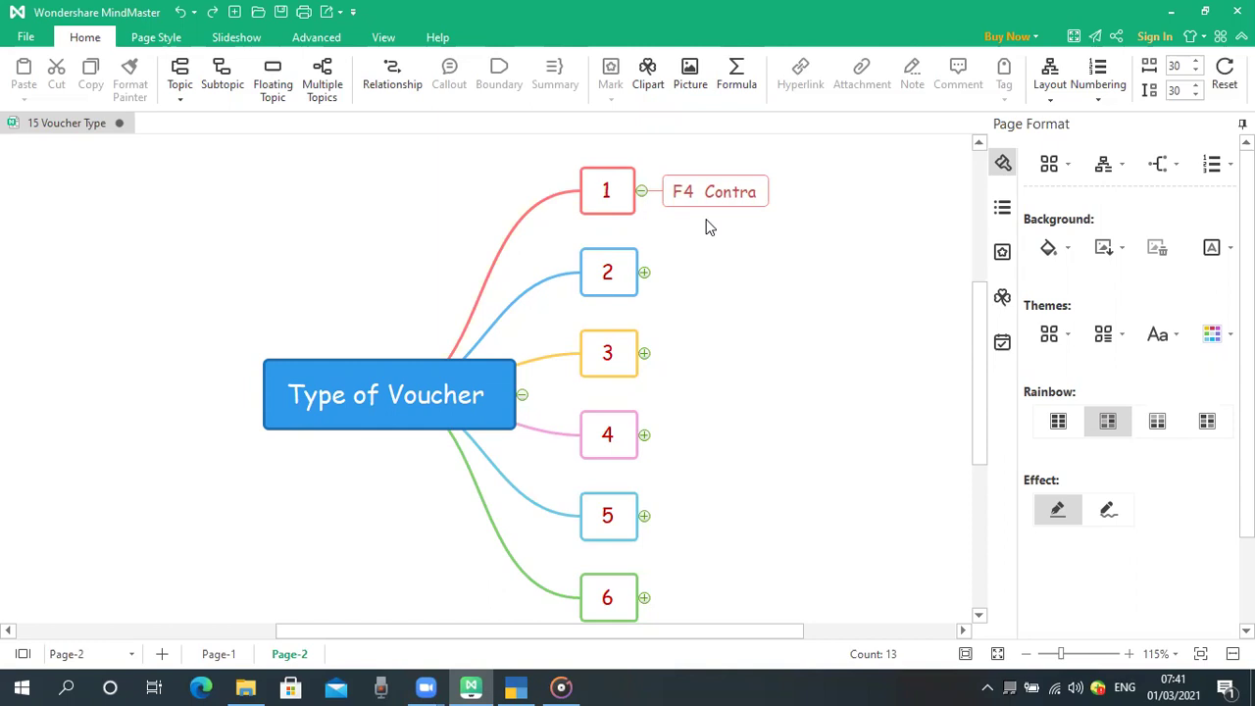
- Switch to TallyPrime, shut the BHAGYODAY PROPERTIES company and load the Infowide Learning company
left_click(517, 686)
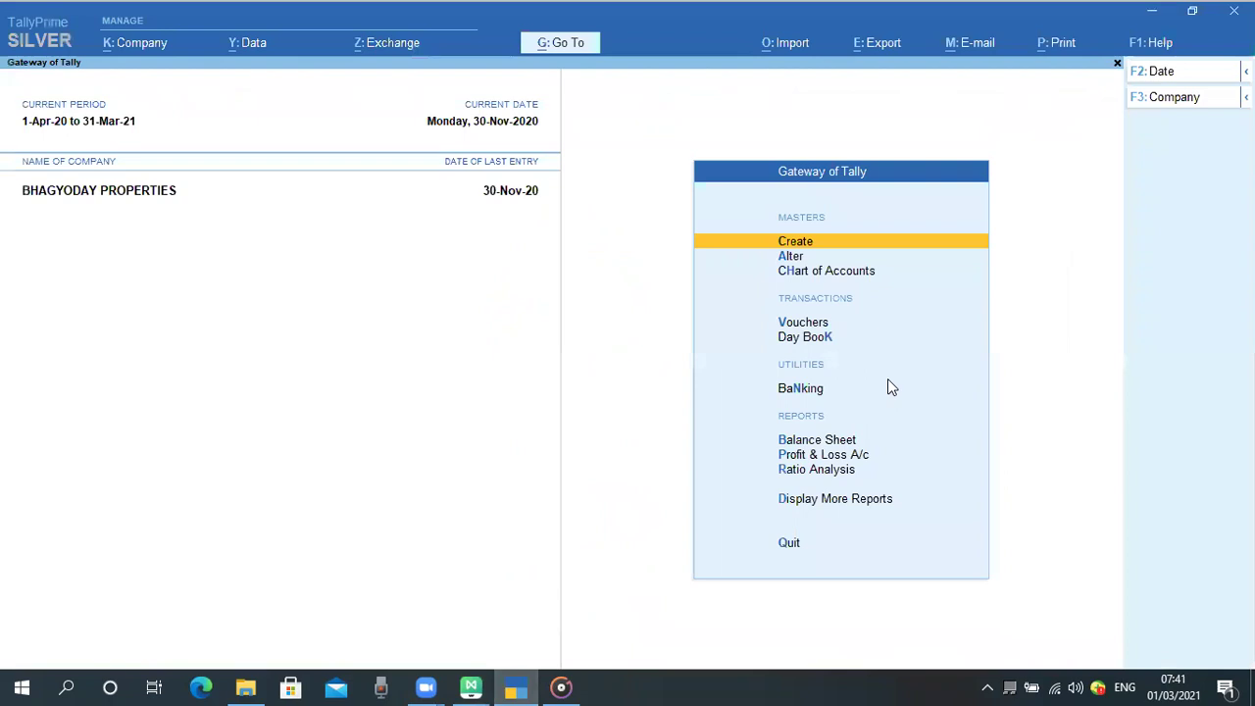
key("alt+F3")
key("Return")
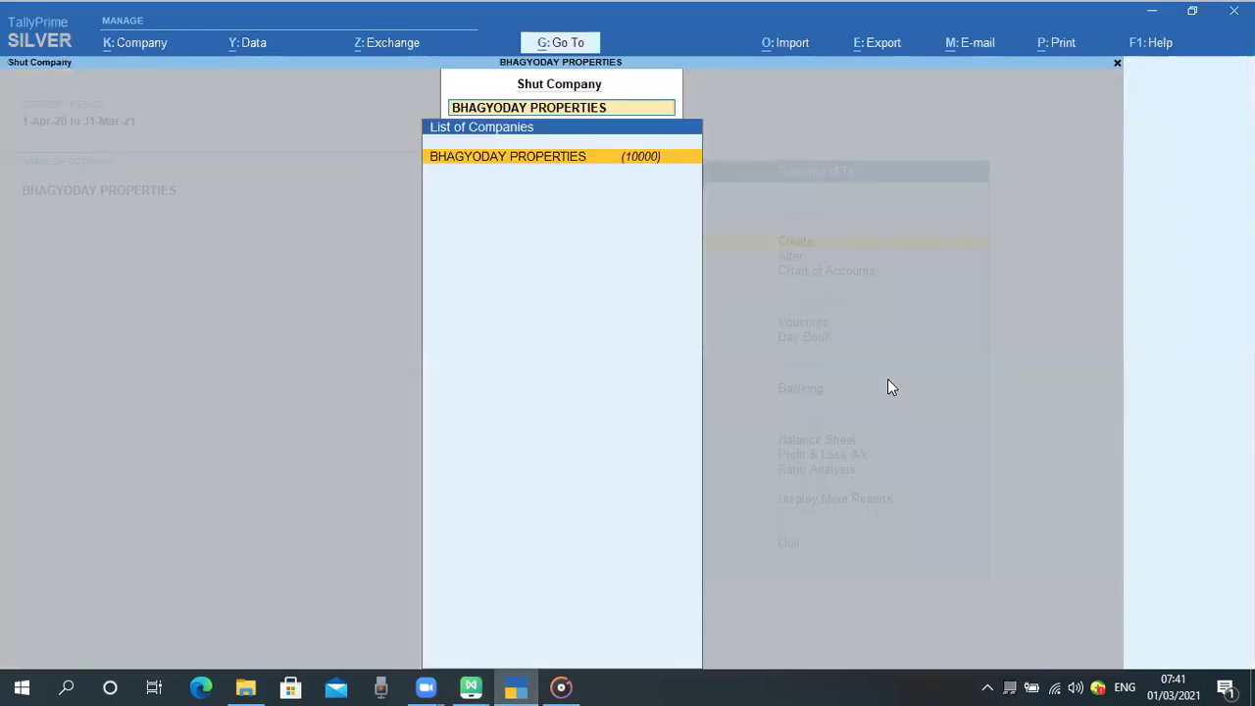
key("Return")
key("Down")
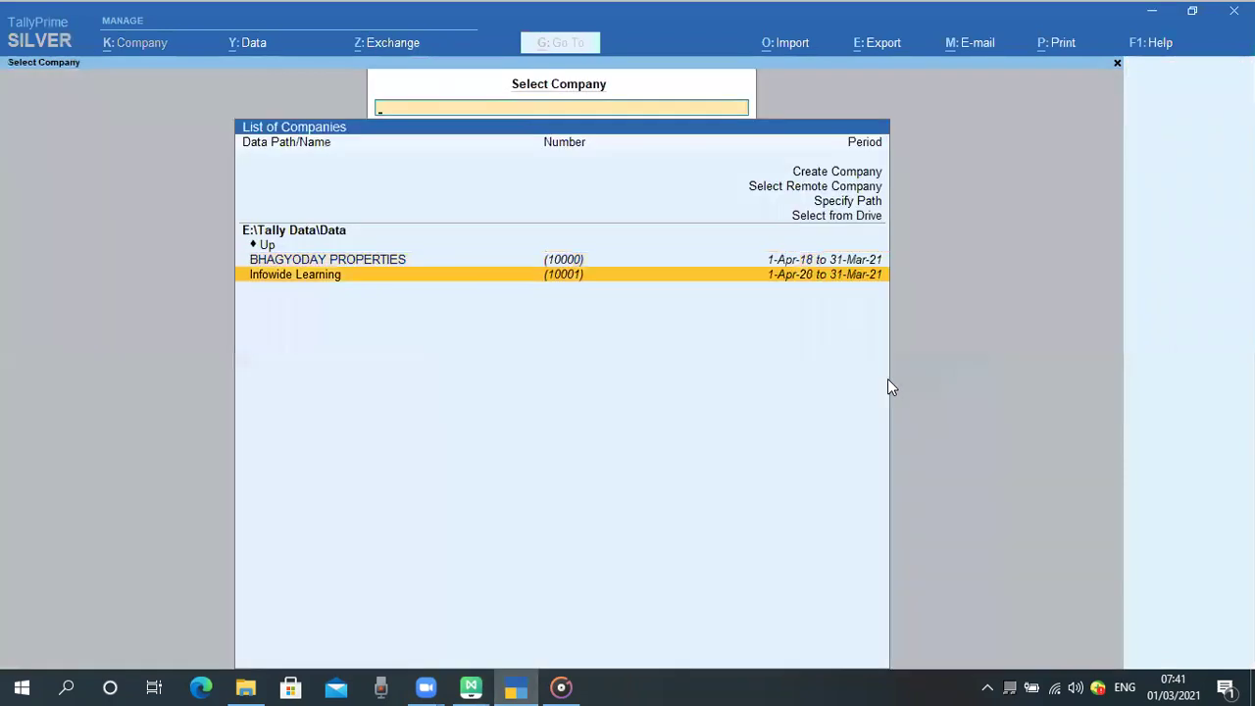
key("Return")
- Open Vouchers under Transactions in the Gateway of Tally
key("Down")
key("Down")
key("Down")
key("Down")
key("Down")
key("Down")
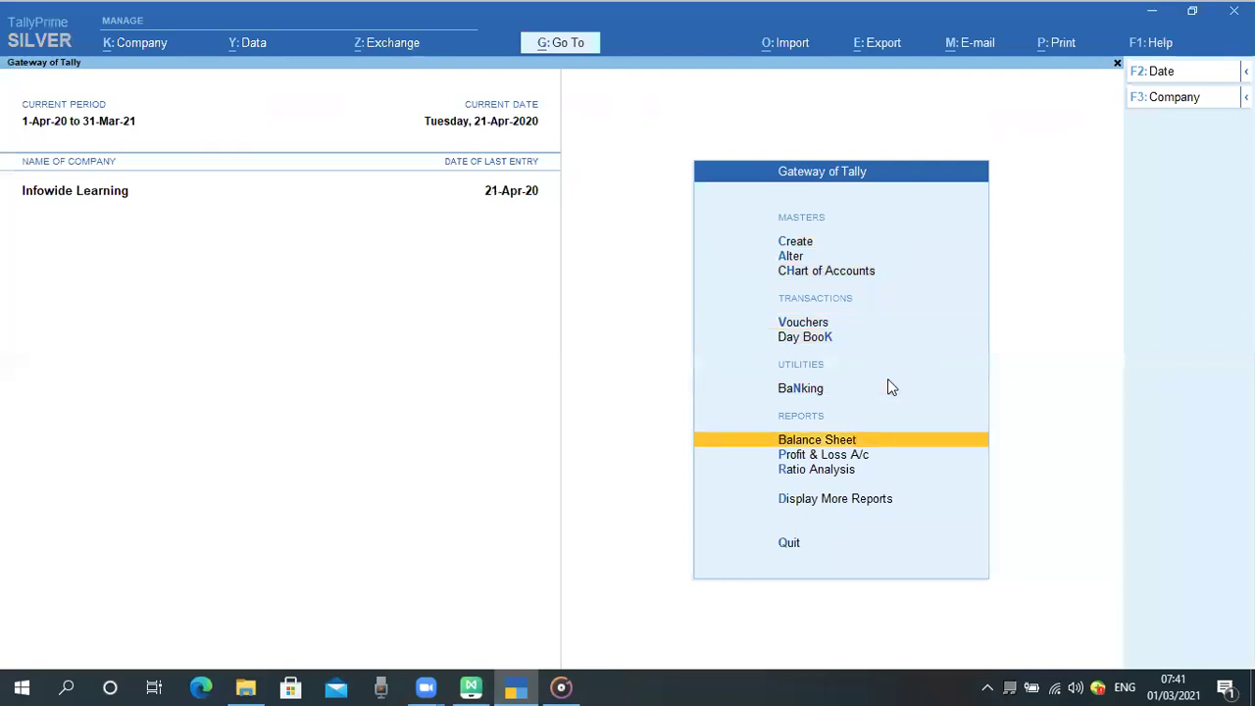
key("Up")
key("Up")
key("Up")
key("Return")
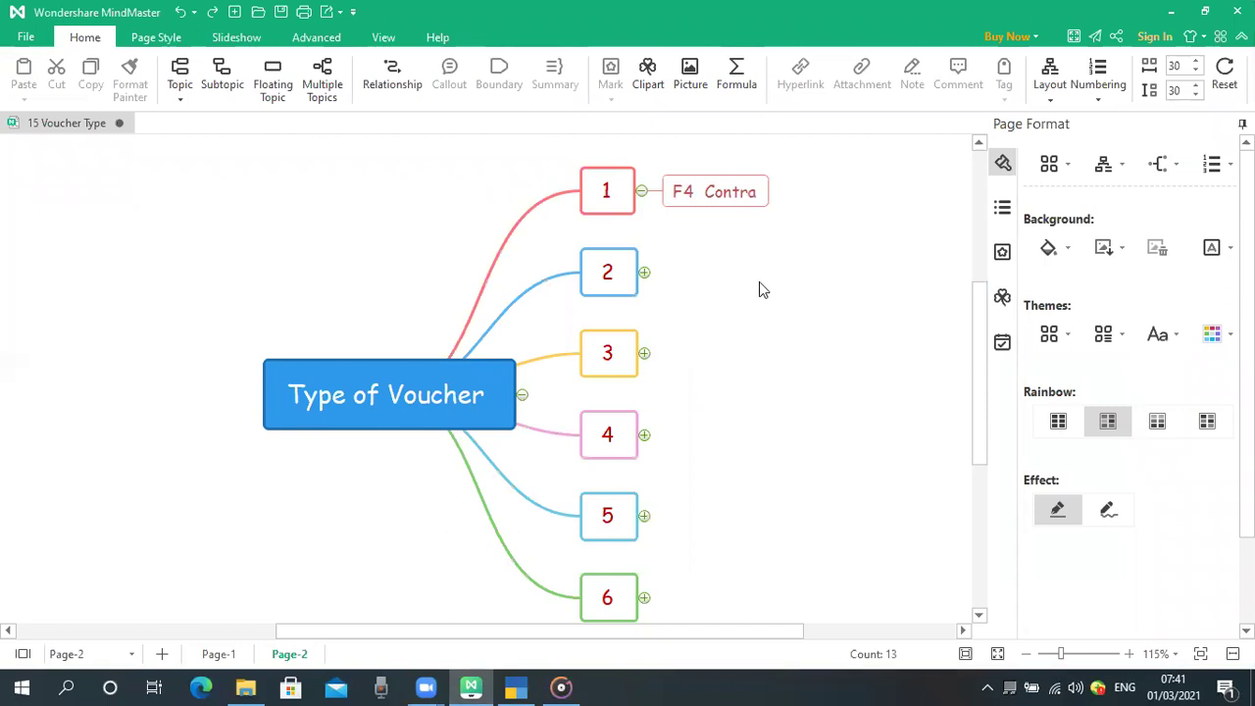
- In the MindMaster map, expand branch 2 and add a subtopic named "Bank Payment Voucher" under F5 Payment
left_click(643, 274)
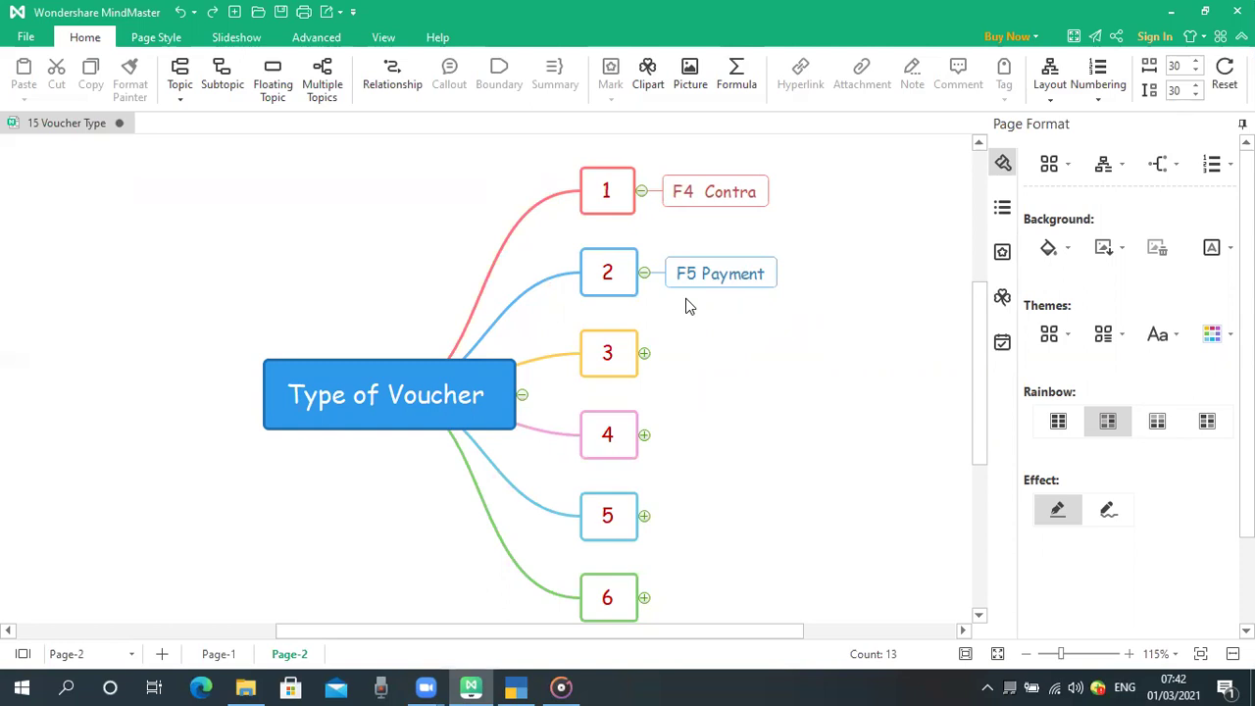
left_click(731, 279)
left_click(787, 288)
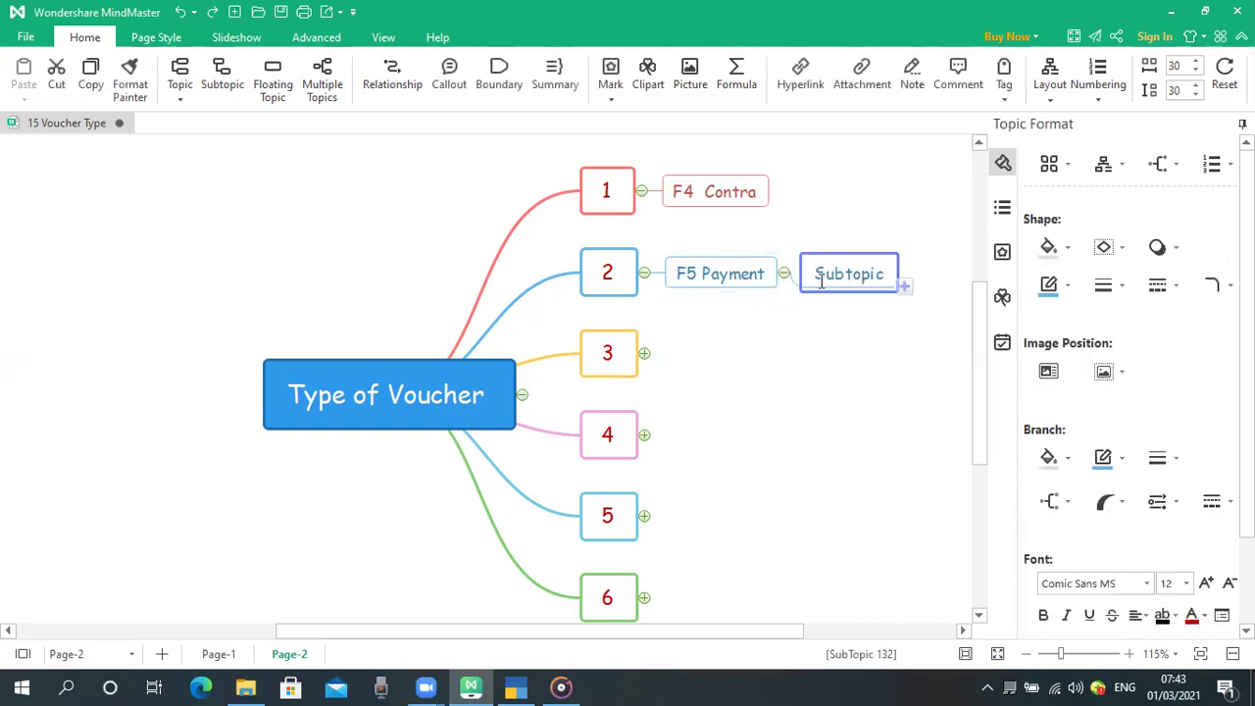
double_click(820, 282)
type("Ba")
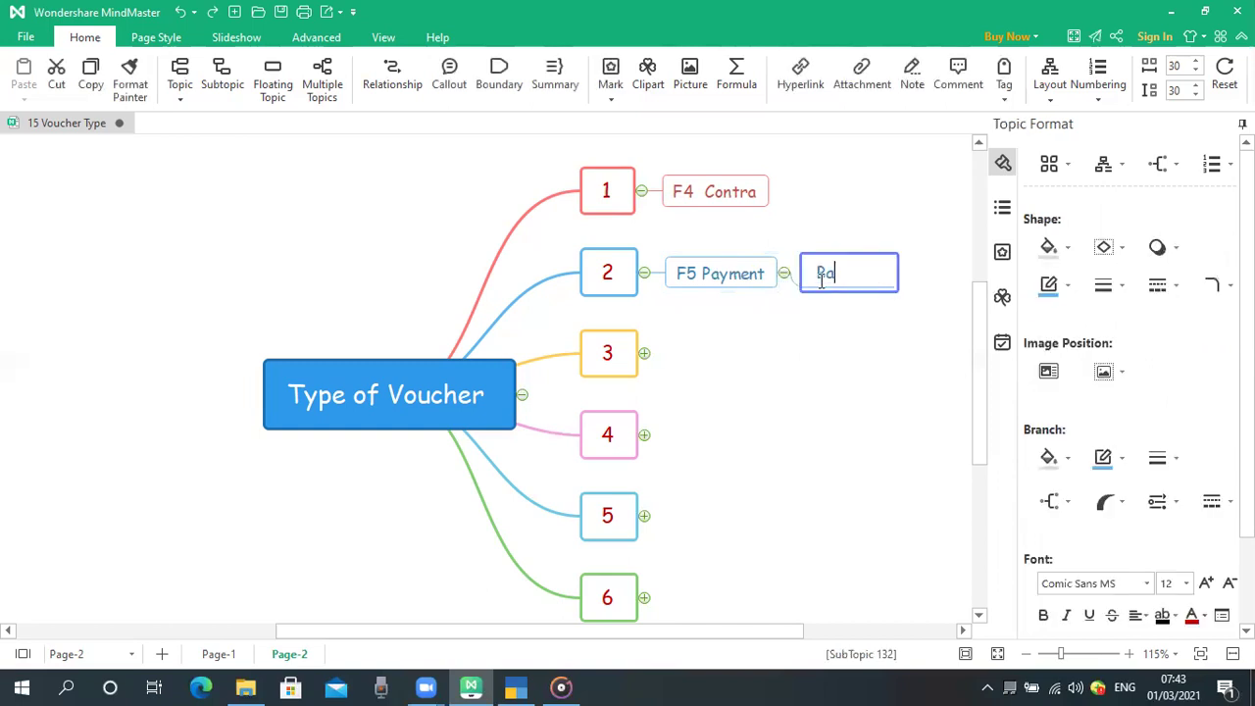
type("nk Payment")
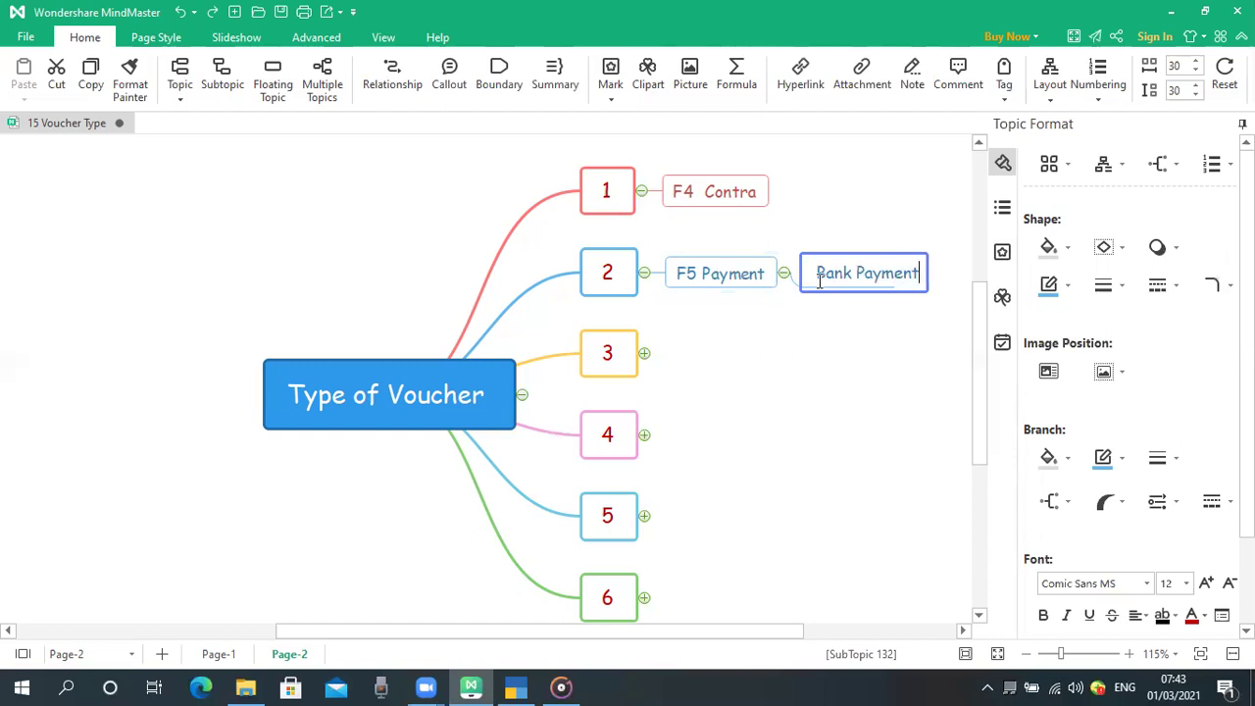
type(" Voucher")
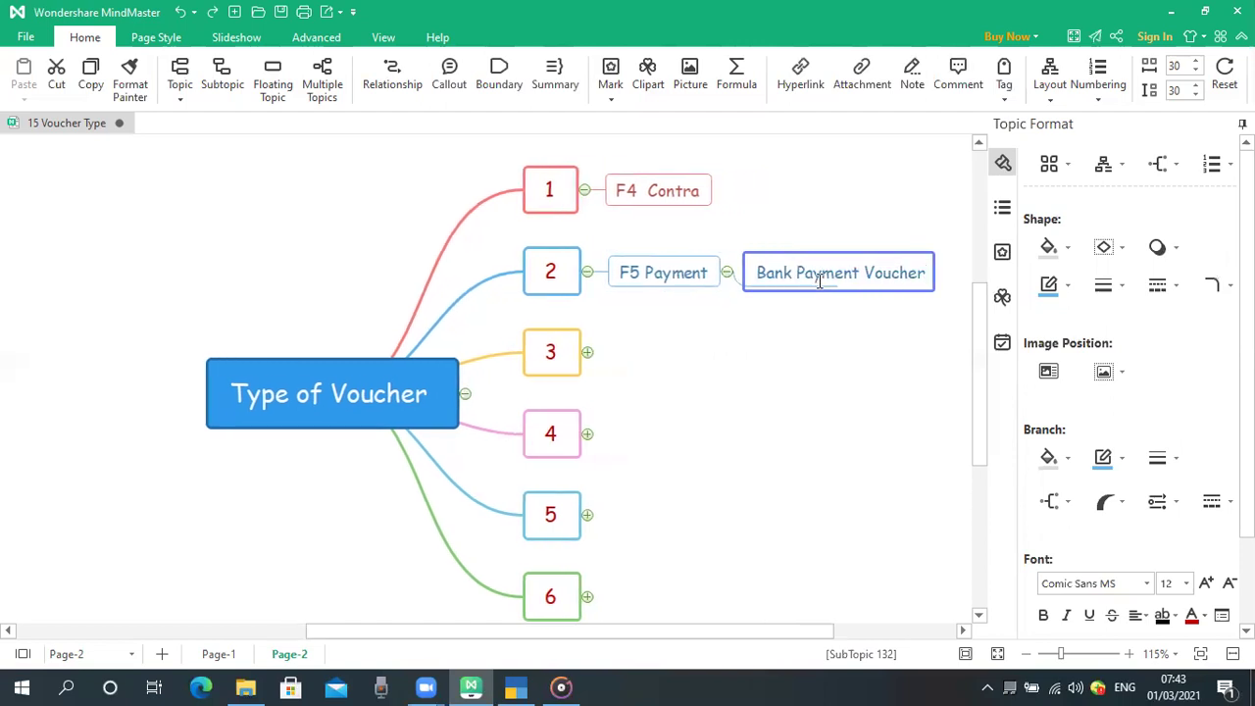
left_click(830, 353)
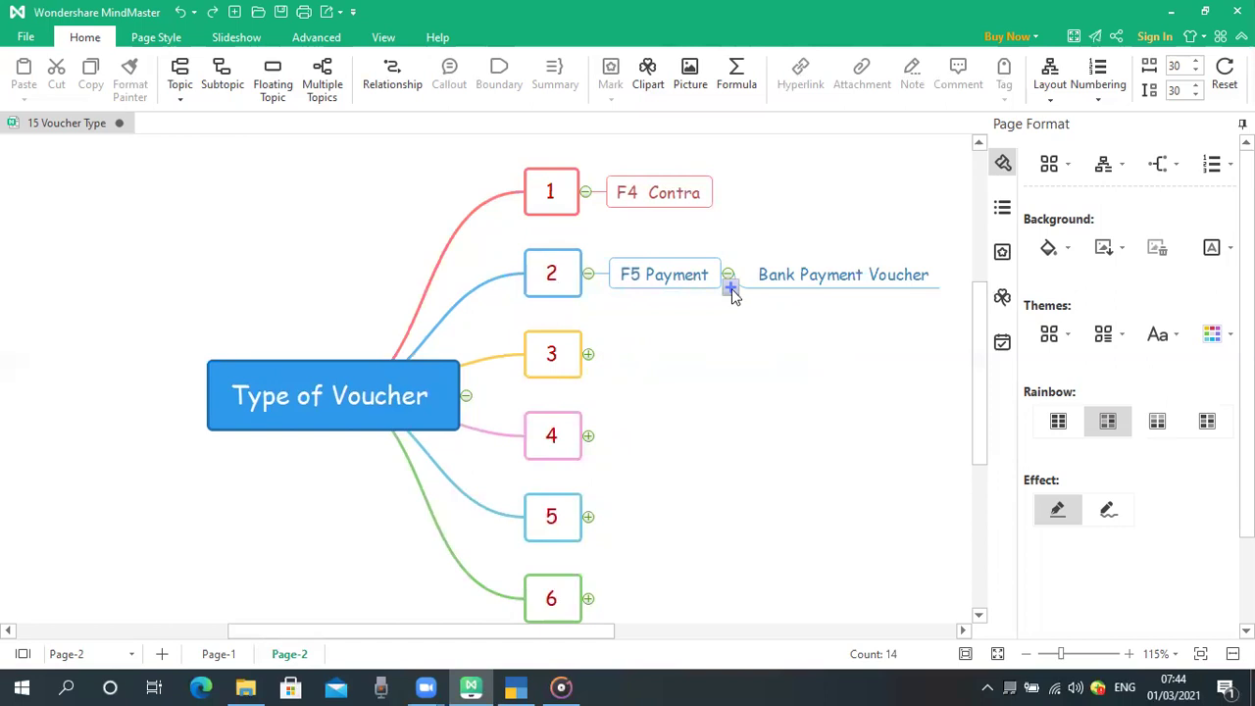
- Add a second subtopic named "Cash payment Voucher" under F5 Payment
left_click(731, 288)
double_click(800, 293)
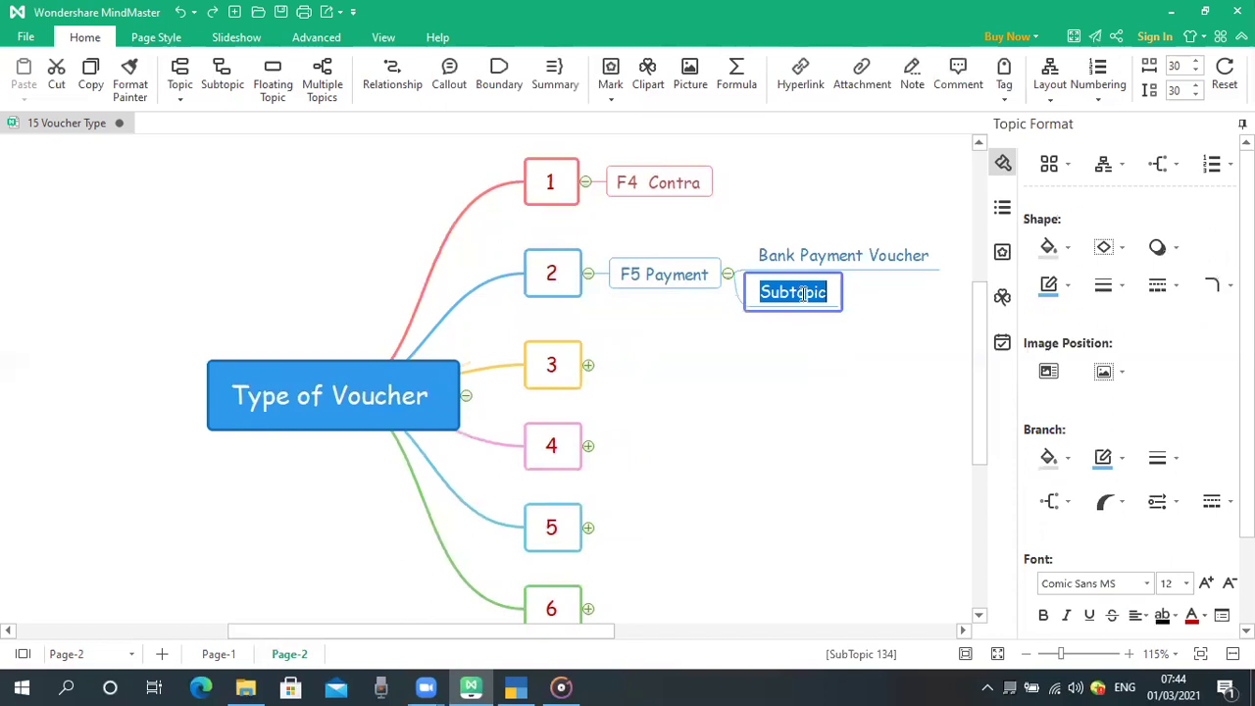
type("Cash Payment Voucher")
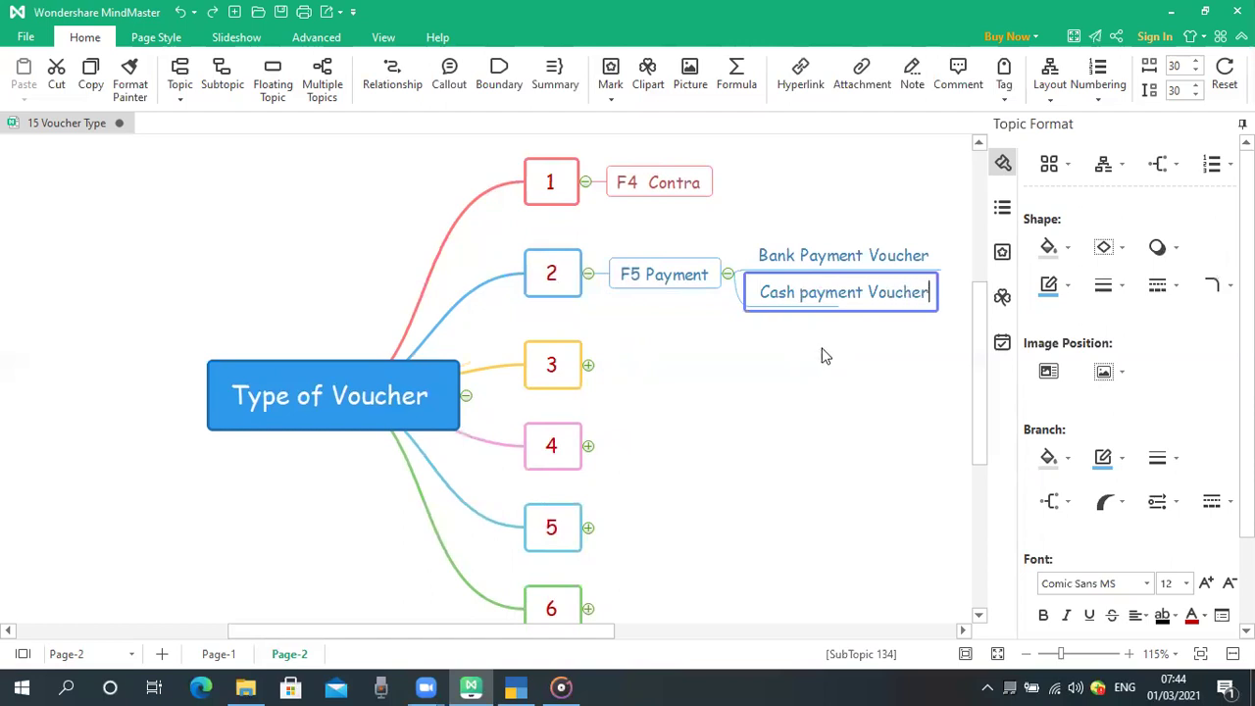
left_click(822, 356)
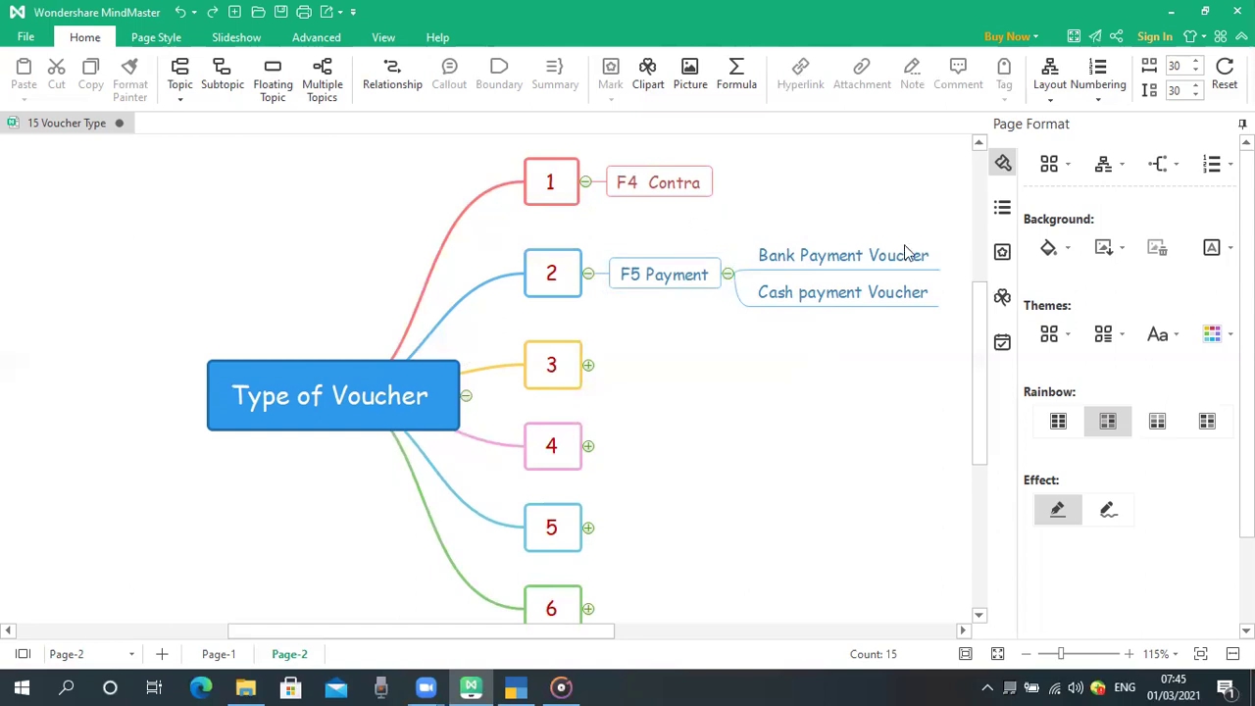
- Expand branch 3 and add a subtopic named "BankReceipts Voucher" under F6 Receipts
left_click(588, 366)
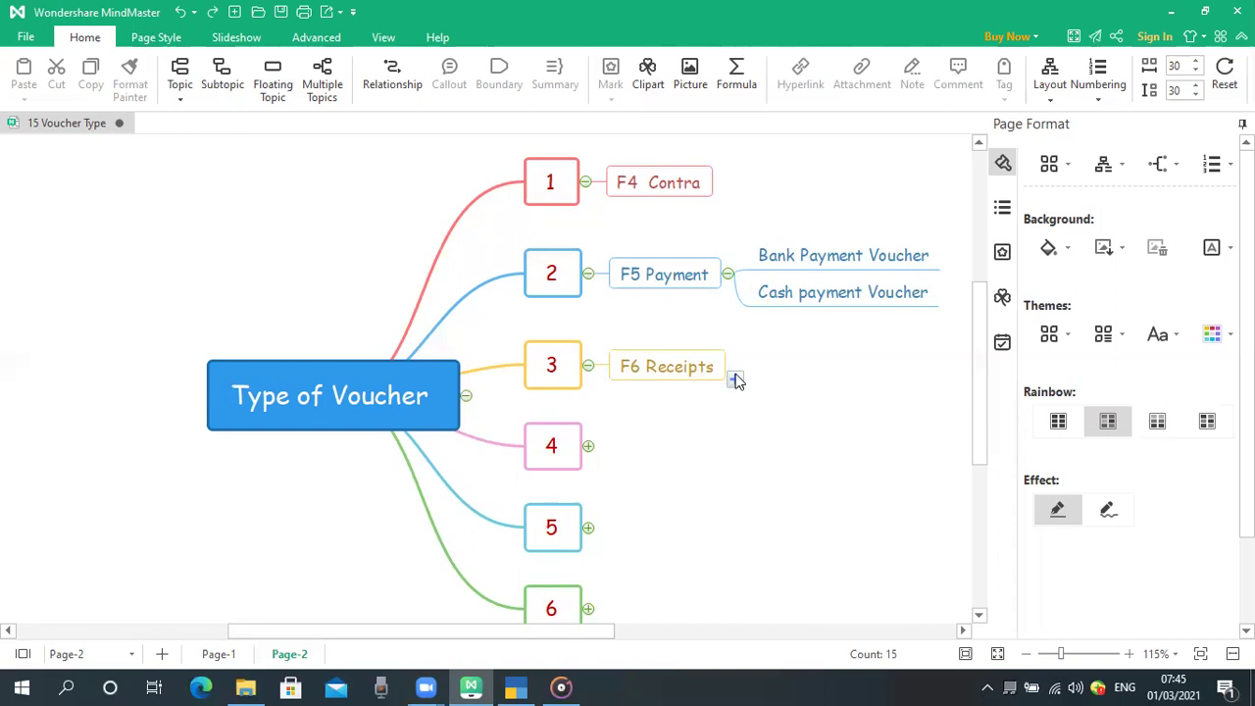
left_click(735, 380)
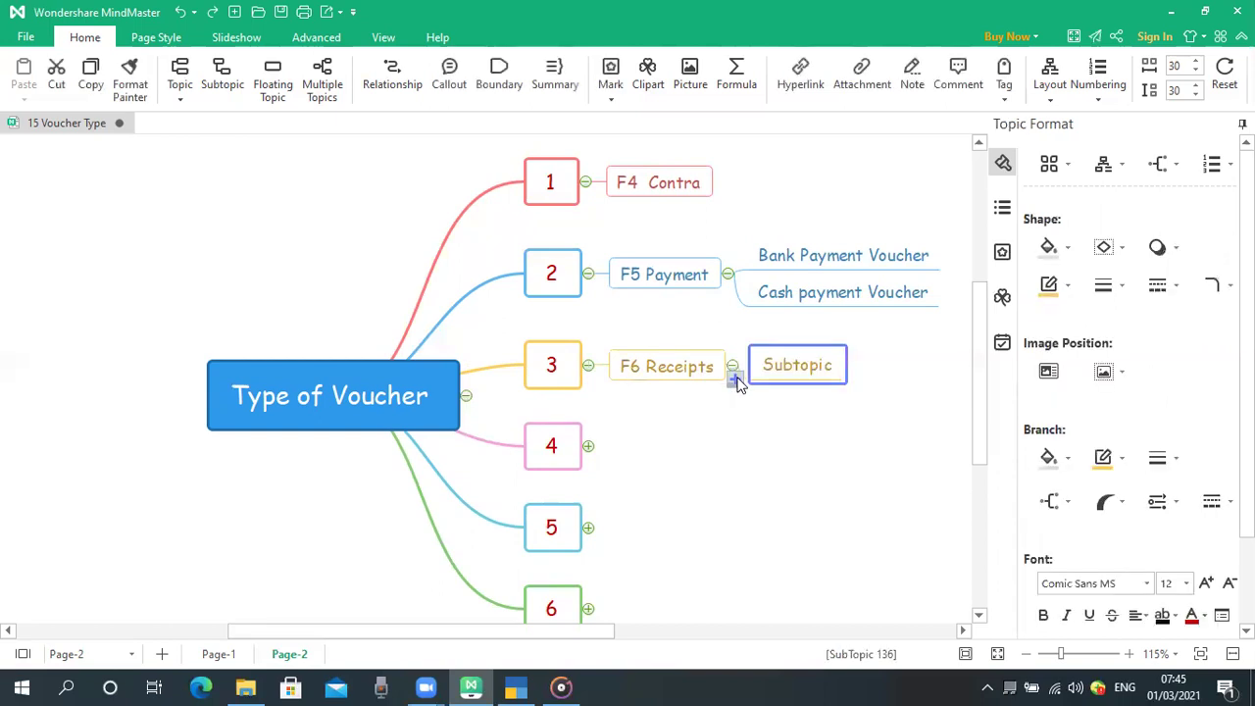
double_click(821, 367)
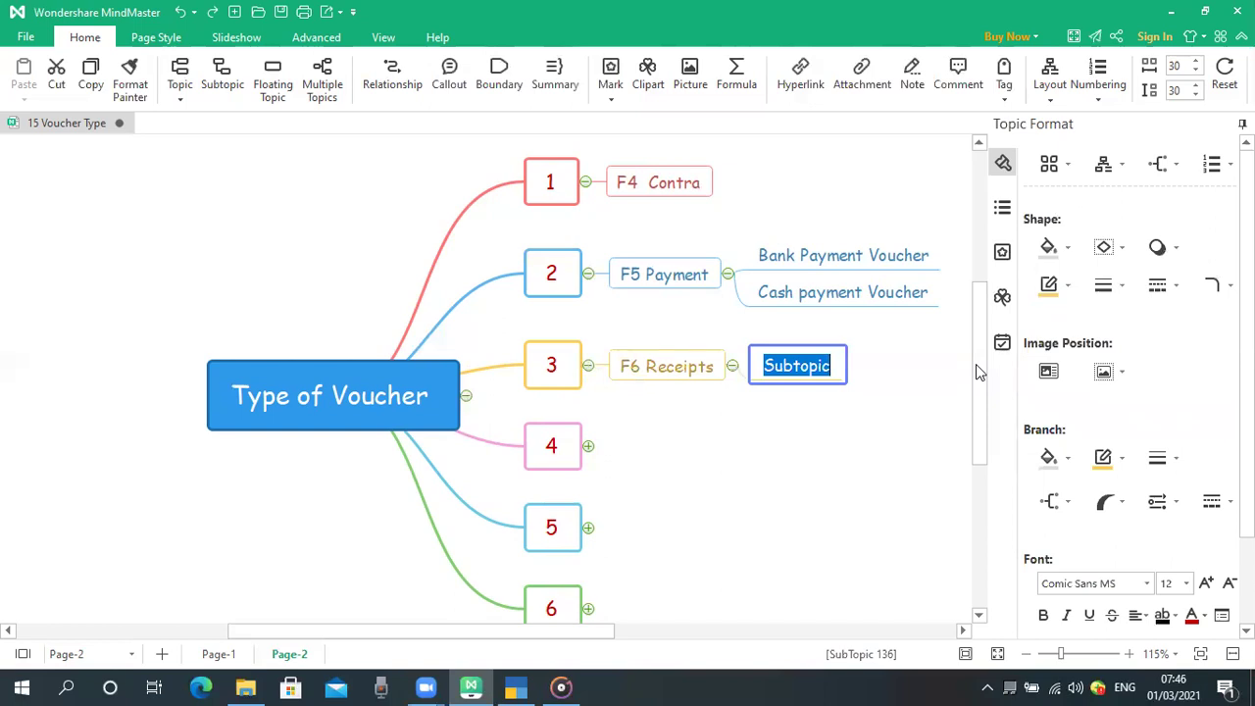
type("BankR")
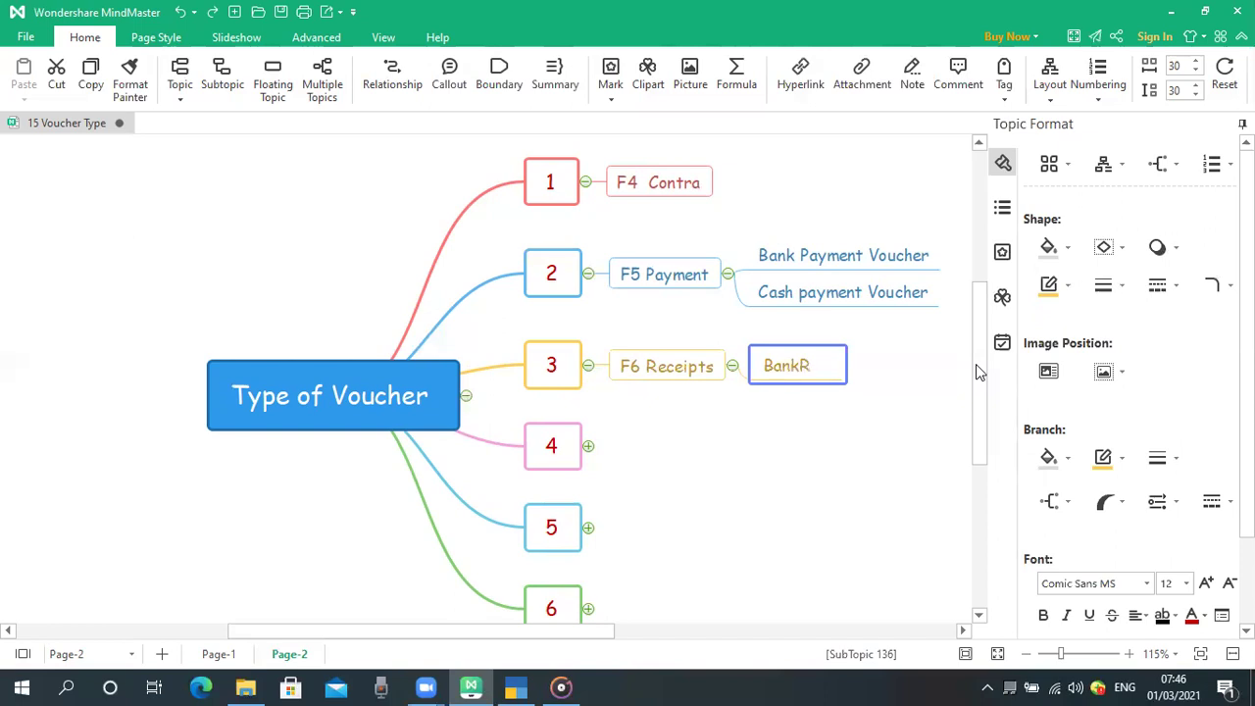
type("eceipts Voucher")
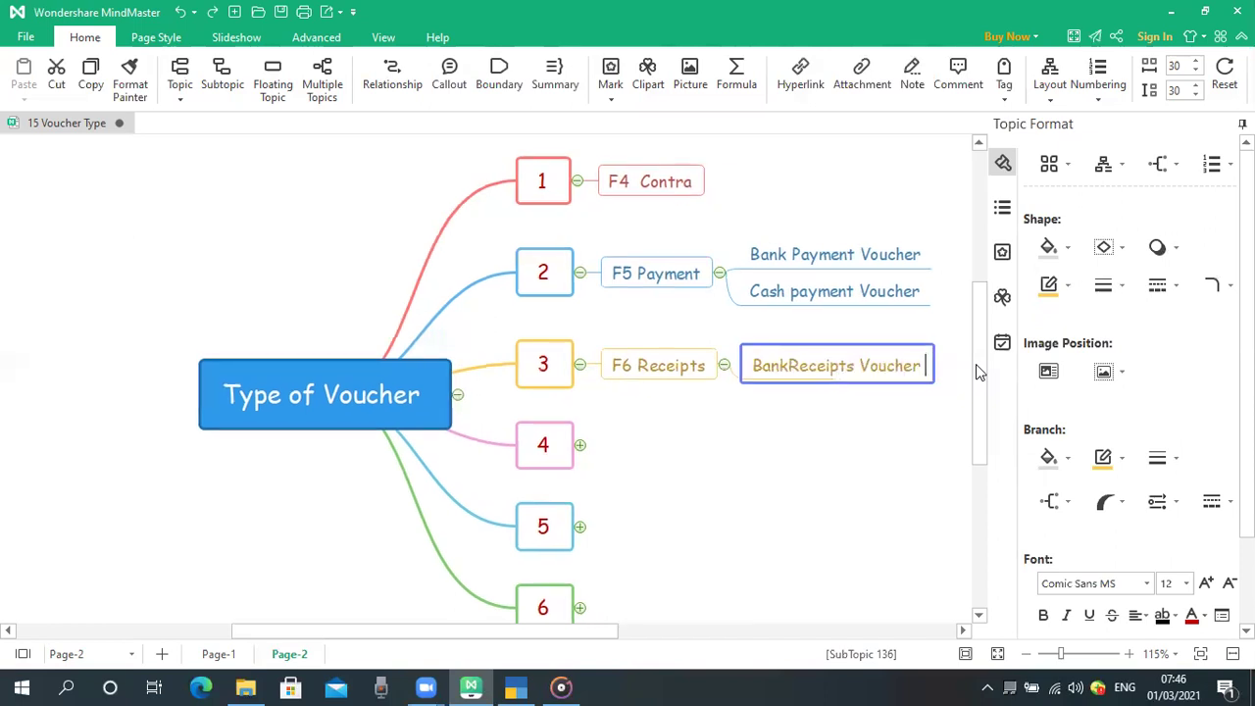
- Add a second subtopic named "Cash Receipts Voucher" under F6 Receipts
left_click(711, 378)
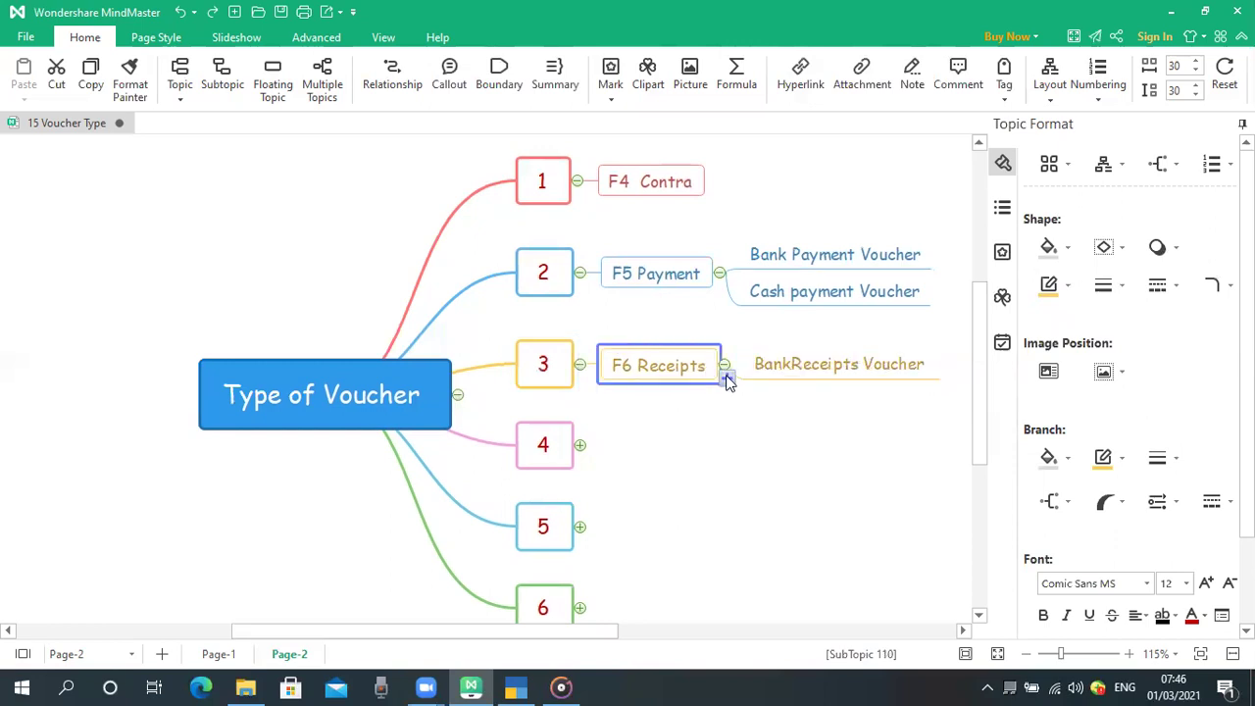
key("Tab")
double_click(784, 386)
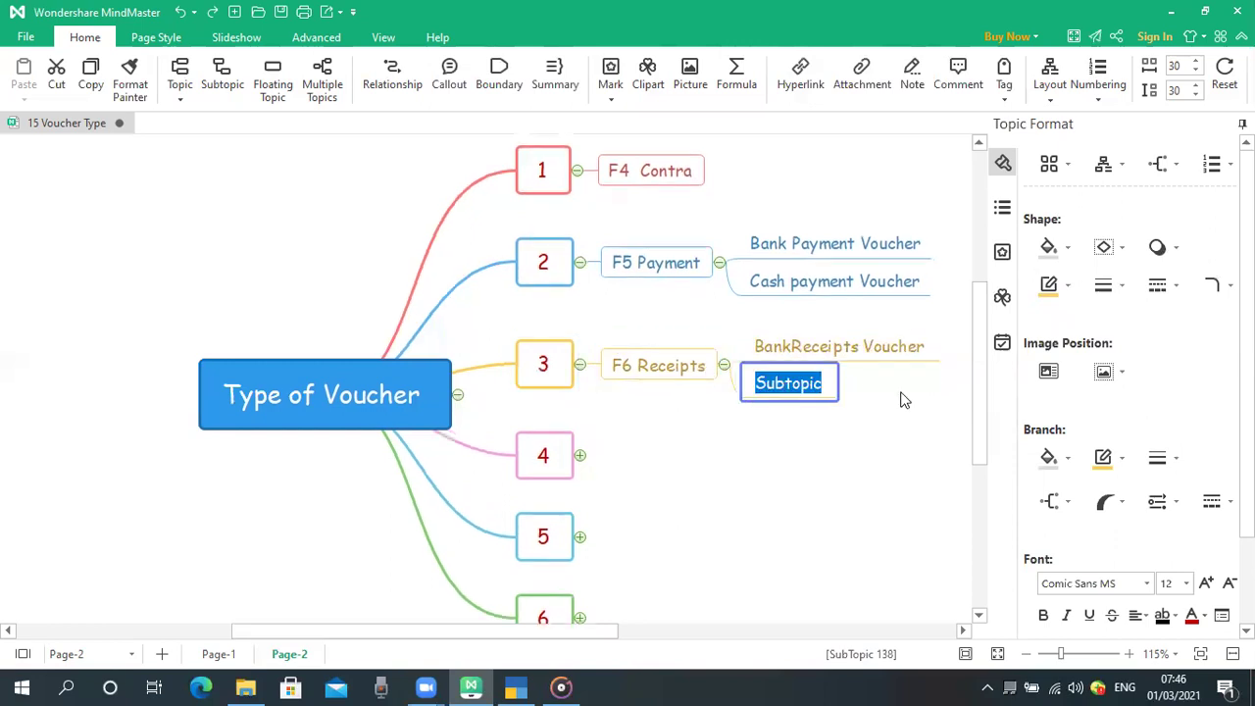
type("Cash")
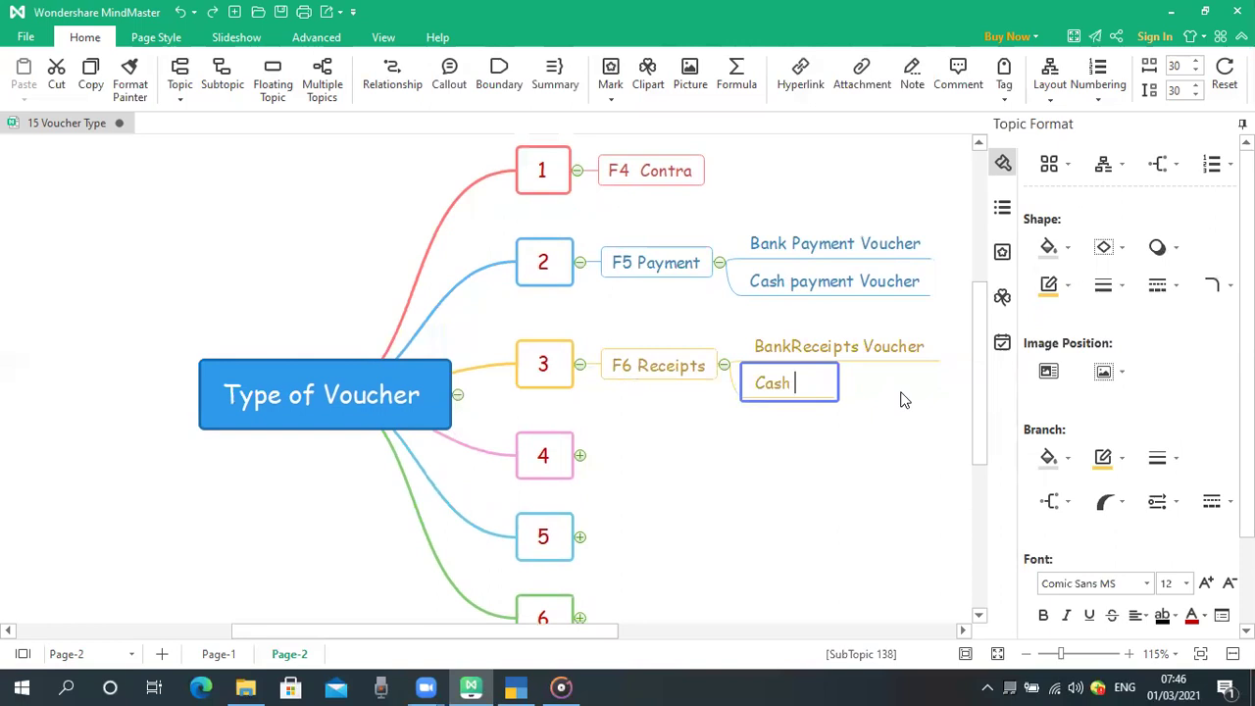
type(" Receipts")
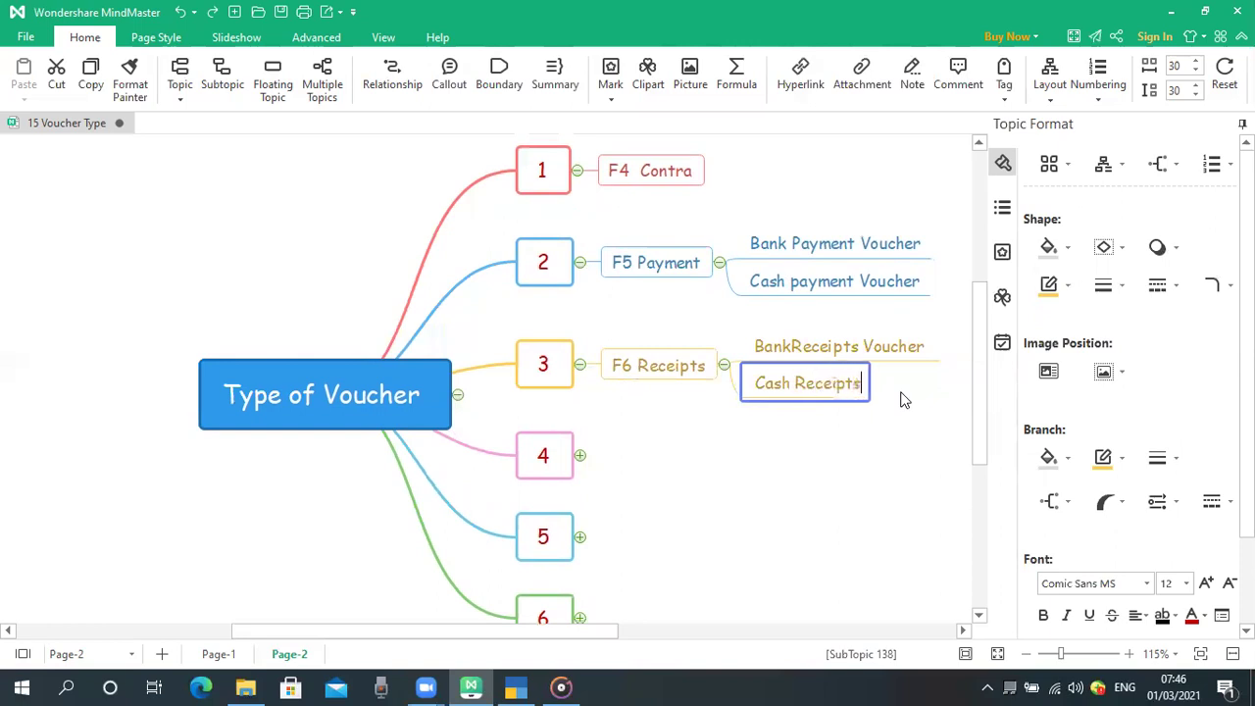
type(" Voucher")
key("Return")
left_click(903, 451)
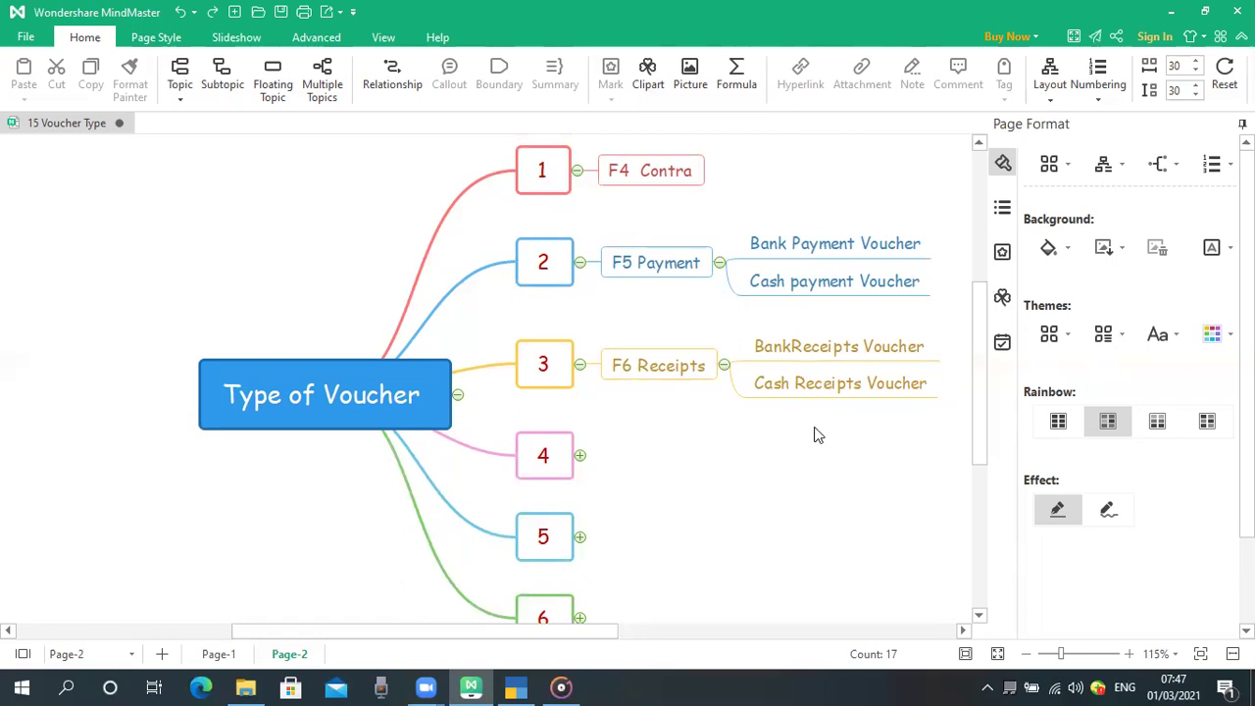
- Expand branch 4 and add a subtopic named "Direct Expenses" under F7 Journal
scroll(806, 437, "down", 1)
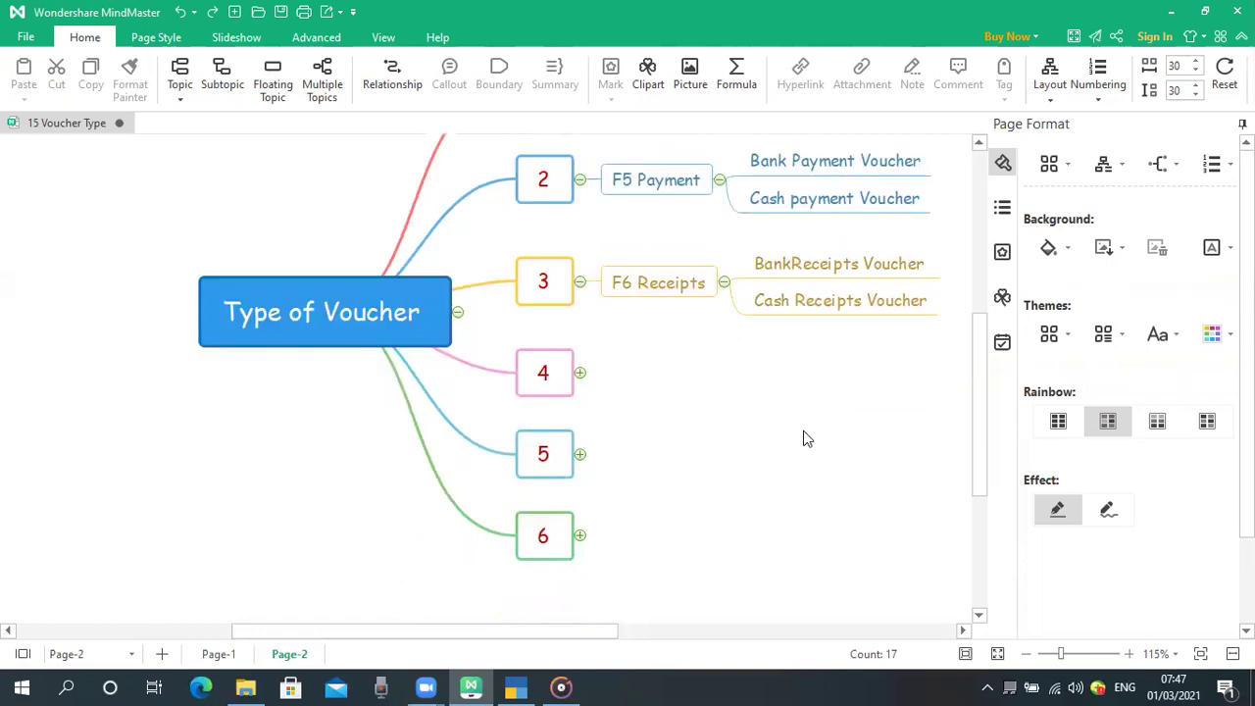
left_click(581, 373)
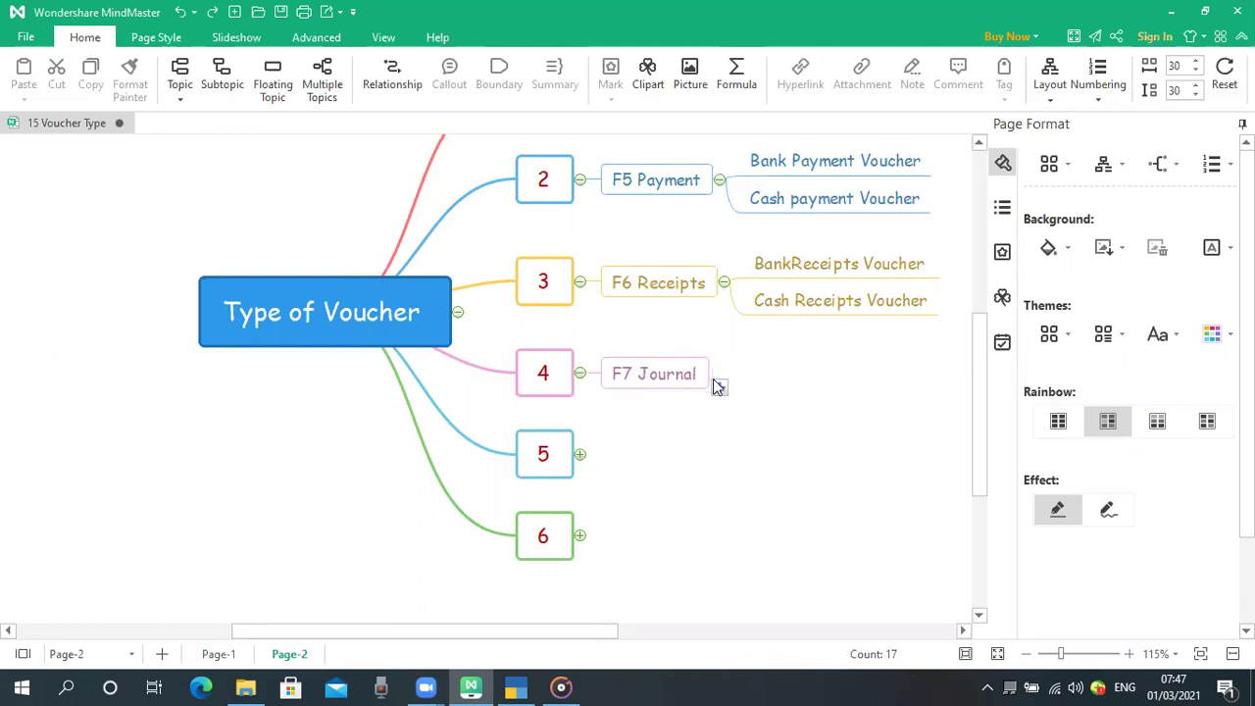
left_click(660, 380)
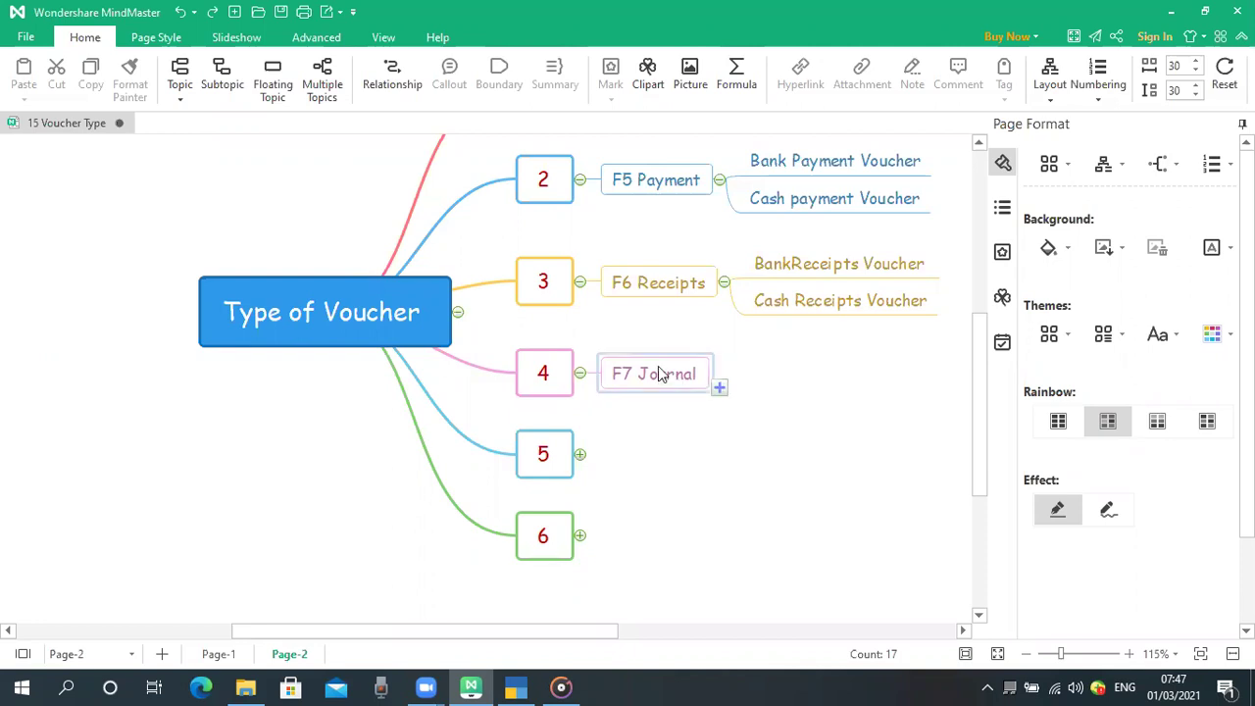
left_click(784, 416)
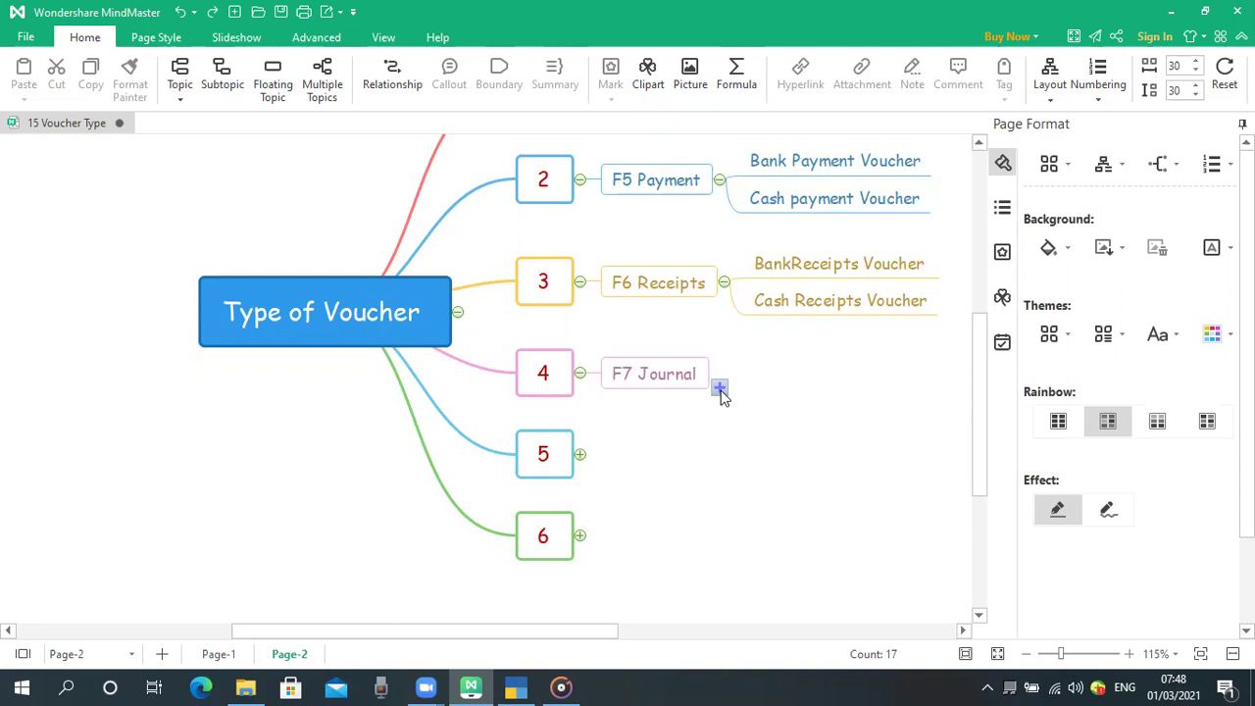
left_click(718, 388)
double_click(786, 378)
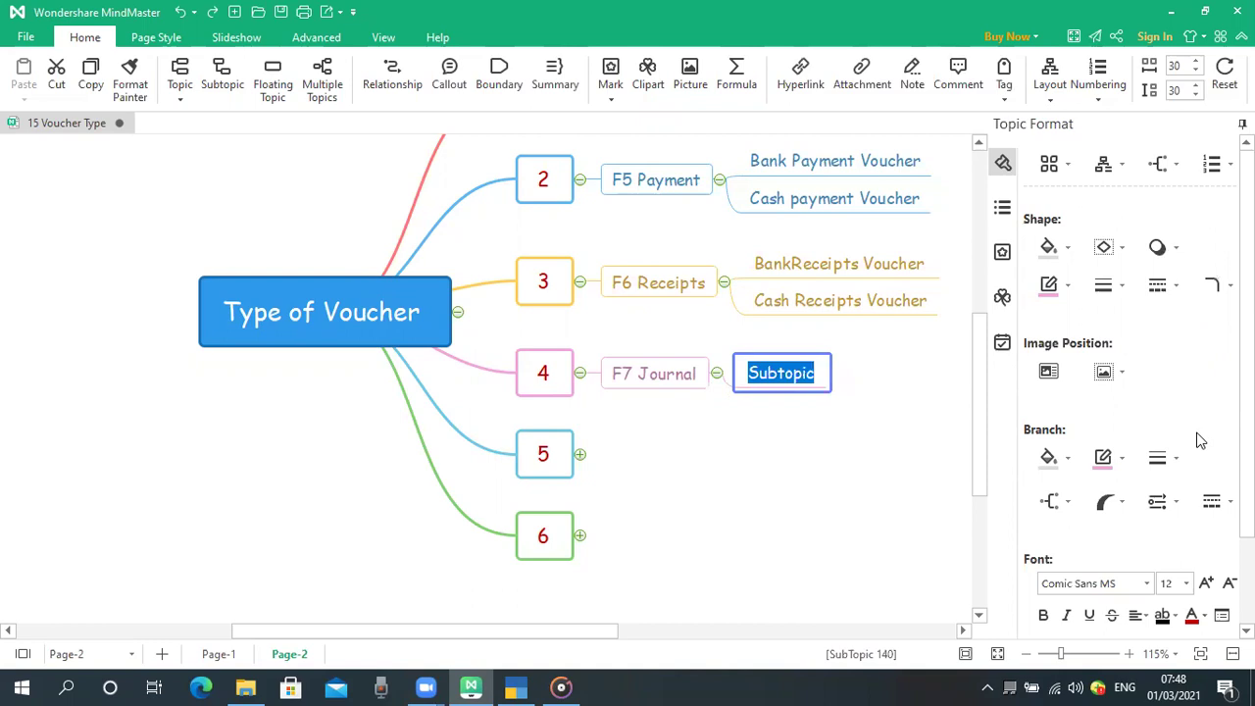
type("Direct Expenses")
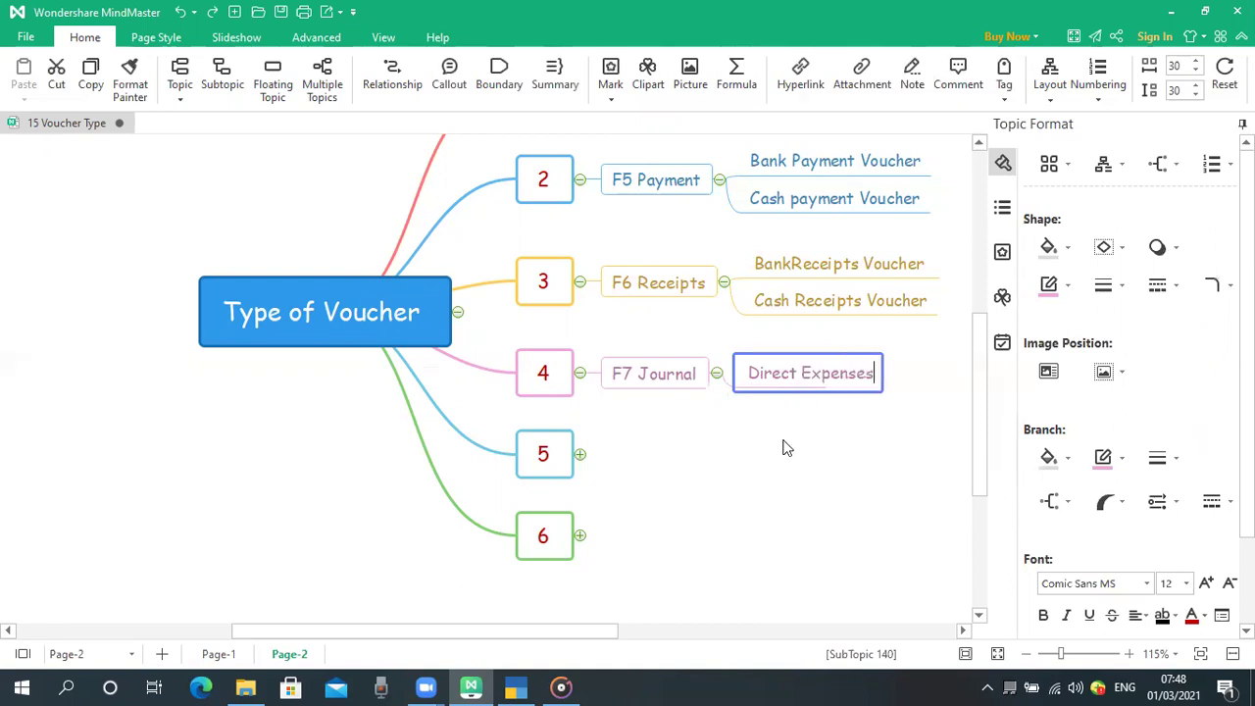
left_click(784, 448)
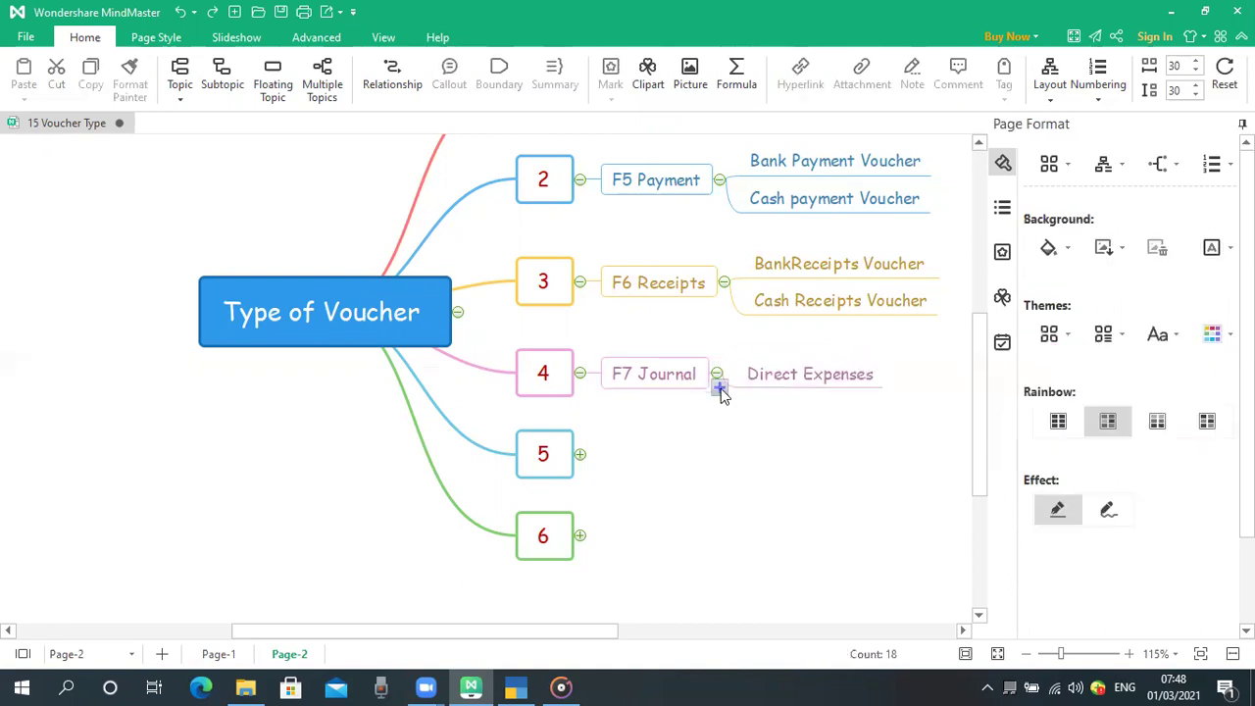
- Add a second subtopic named "Indirect Expenses" under F7 Journal
left_click(718, 389)
double_click(790, 392)
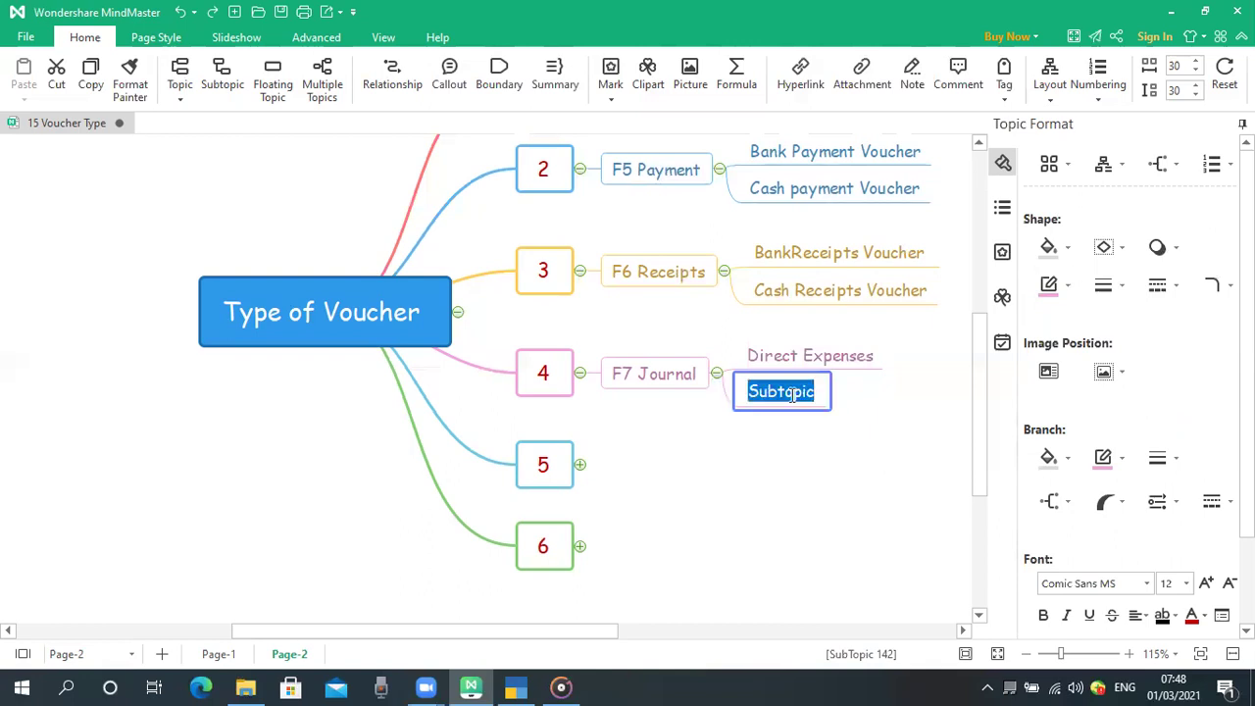
type("Indirect Expenses")
left_click(762, 502)
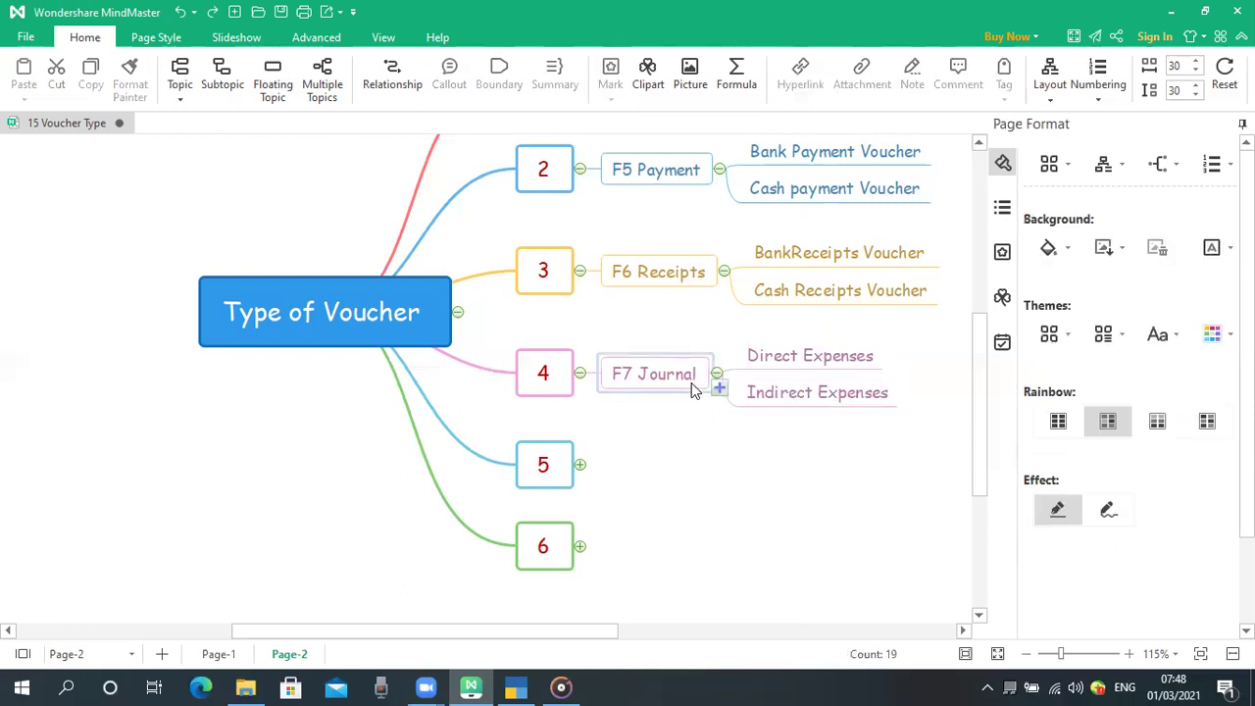
- Add a third subtopic named "Salary Voucher" under F7 Journal
left_click(720, 388)
double_click(774, 412)
type("Sal")
type("Vouche")
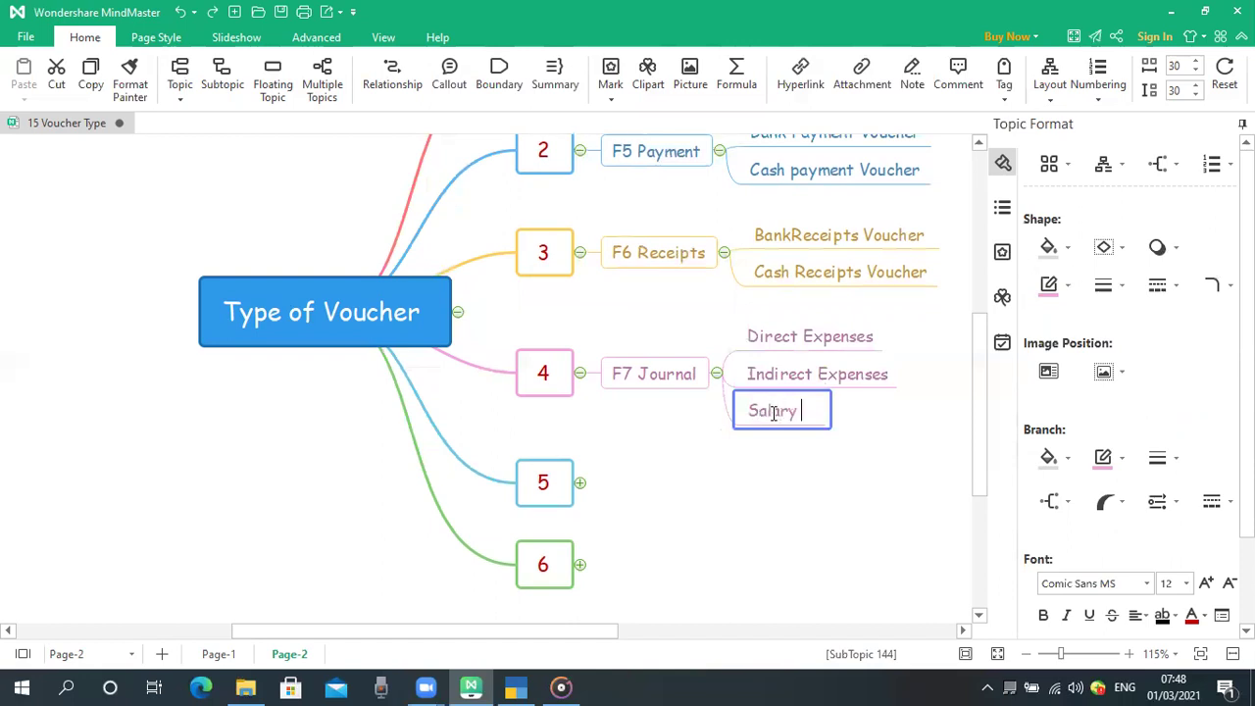
type("r")
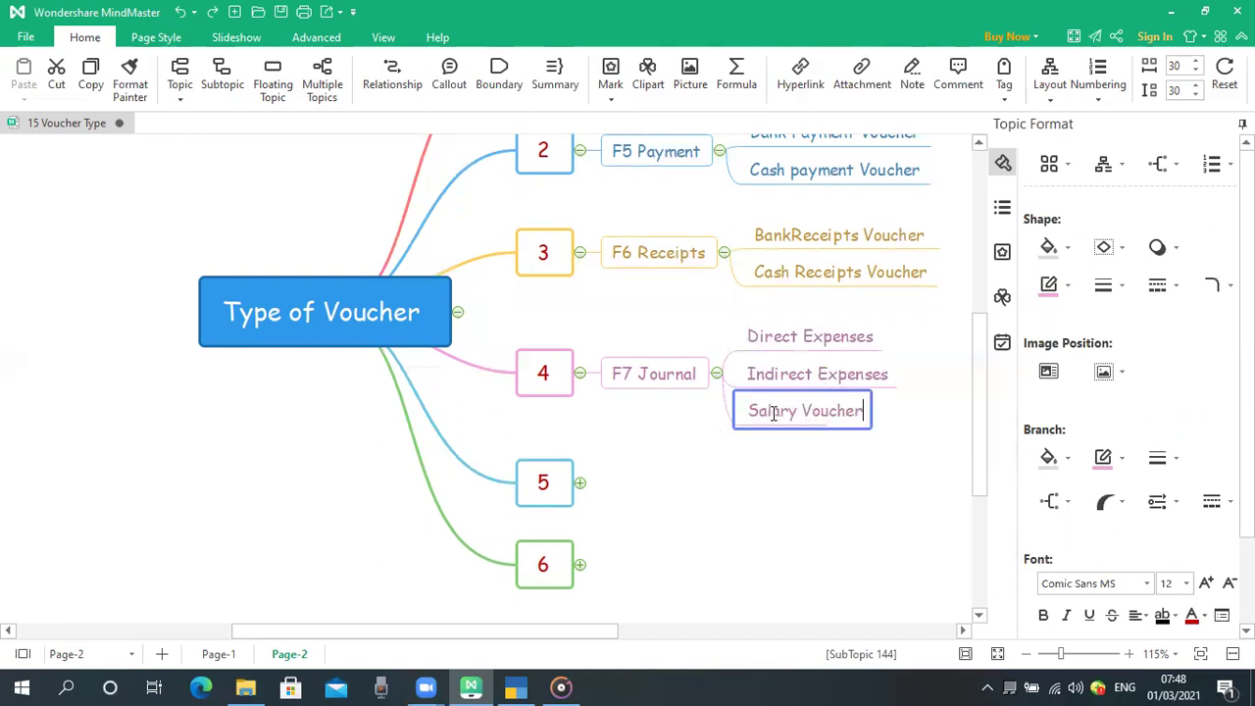
left_click(738, 441)
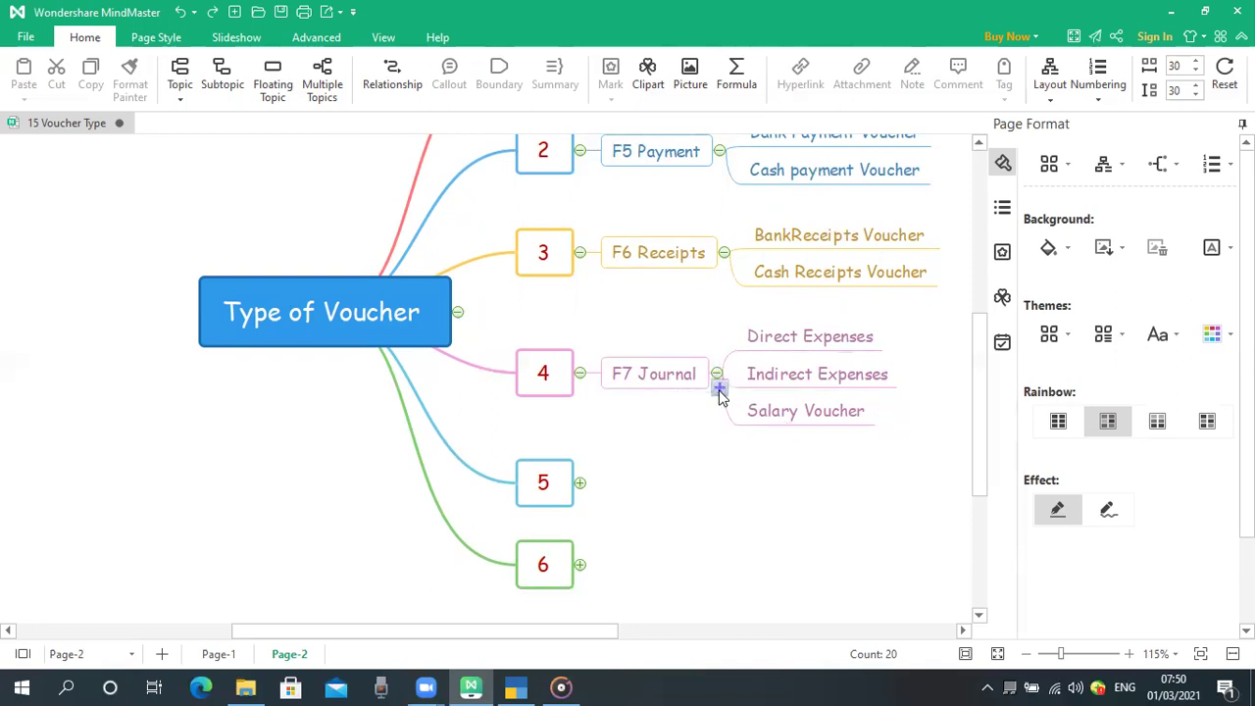
- Add a fourth subtopic named "Capital Voucher" under F7 Journal
left_click(719, 391)
double_click(771, 430)
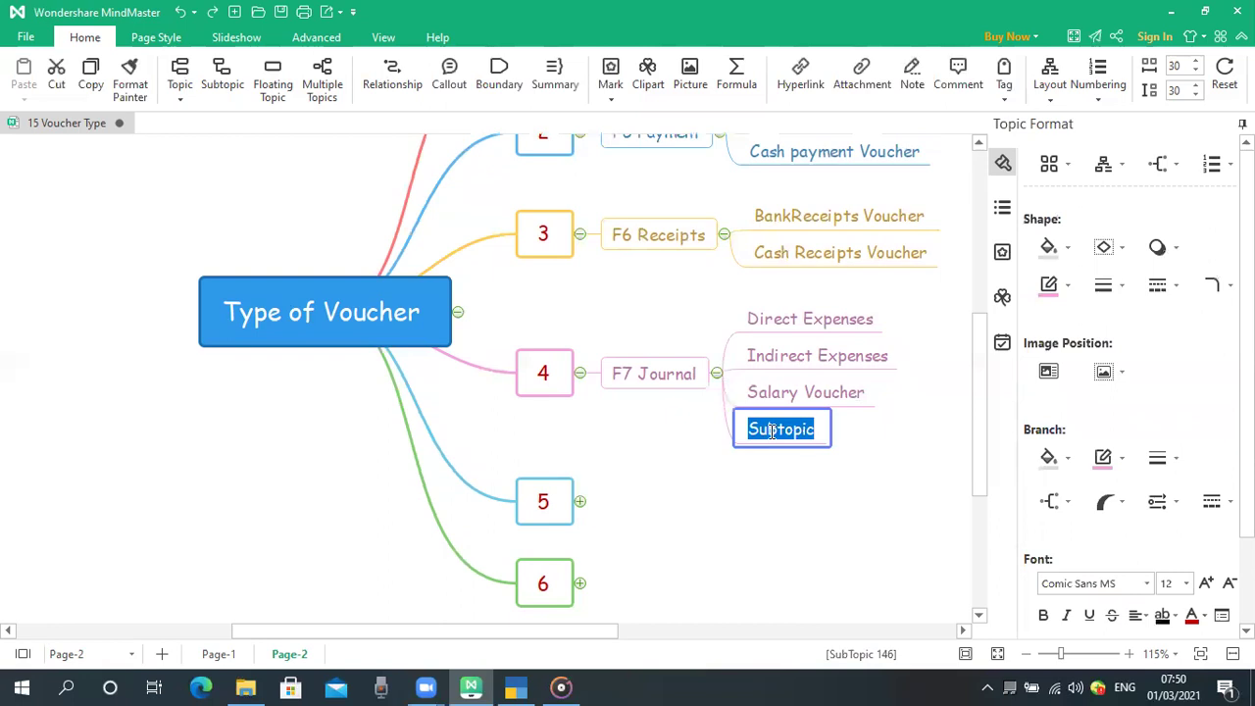
type("Ca")
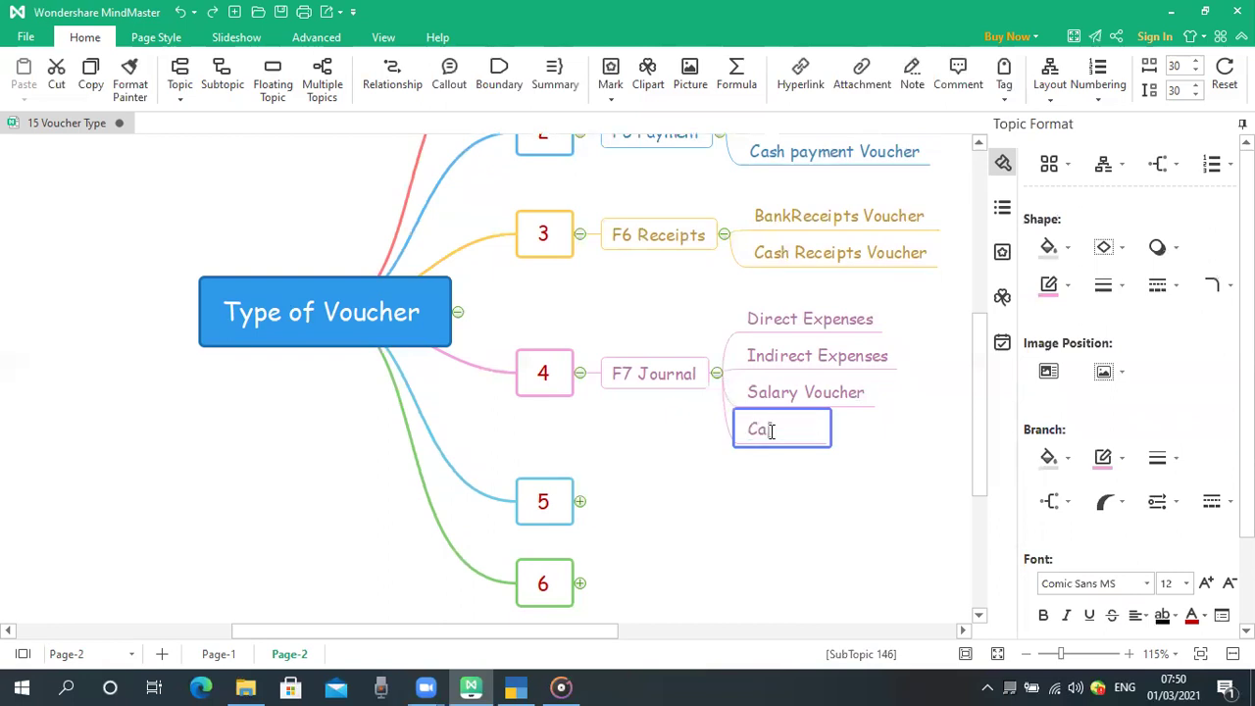
type("pital Voucher")
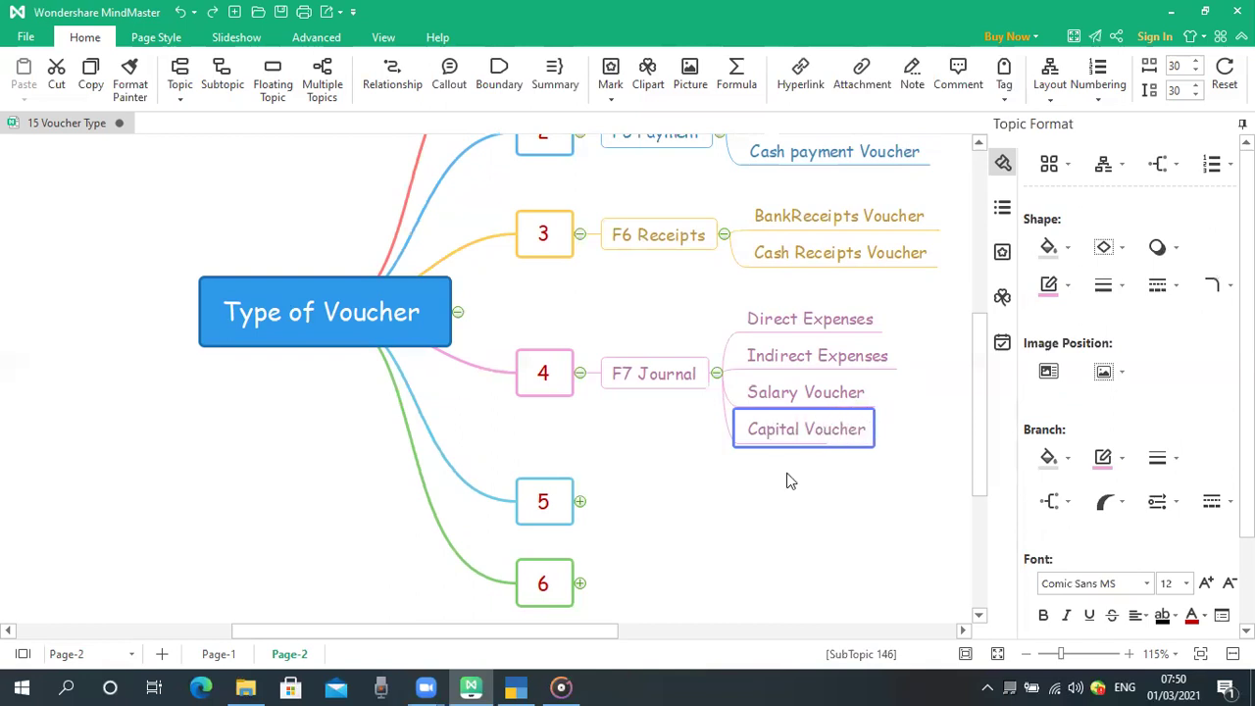
left_click(786, 473)
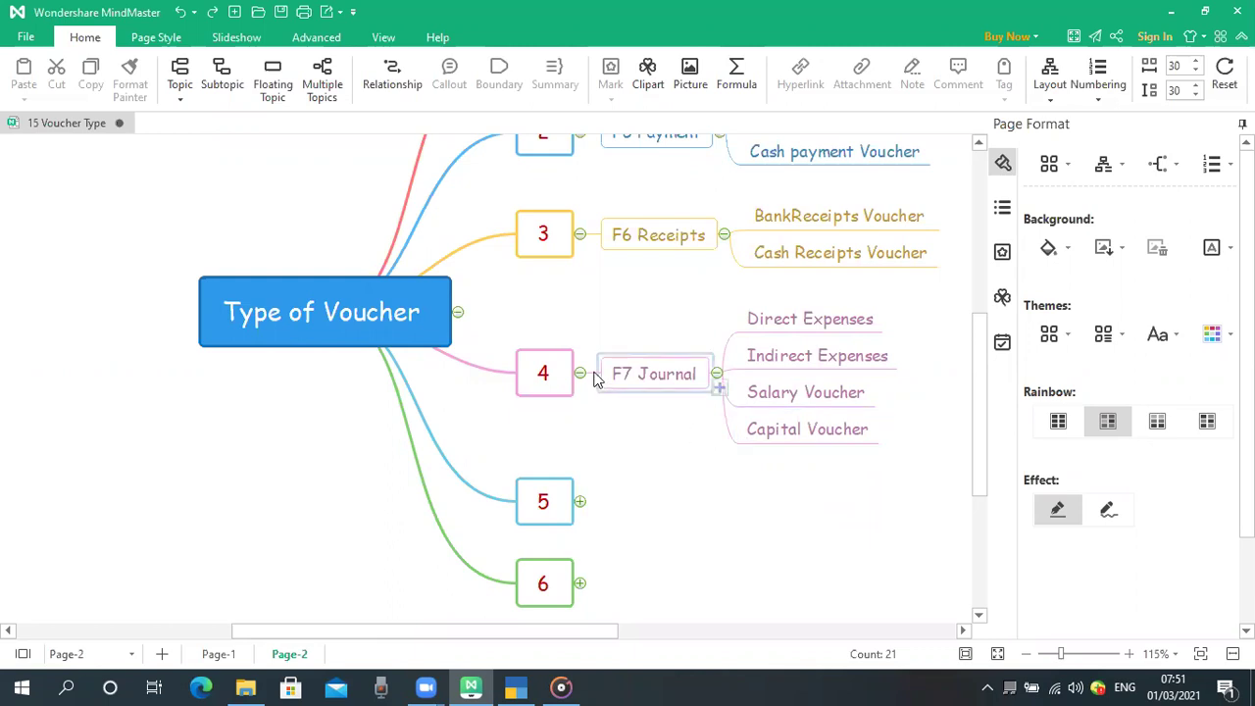
- Expand branch 5 and add a subtopic named "Sales of Maretial Voucher" under F8 Sales
left_click(580, 502)
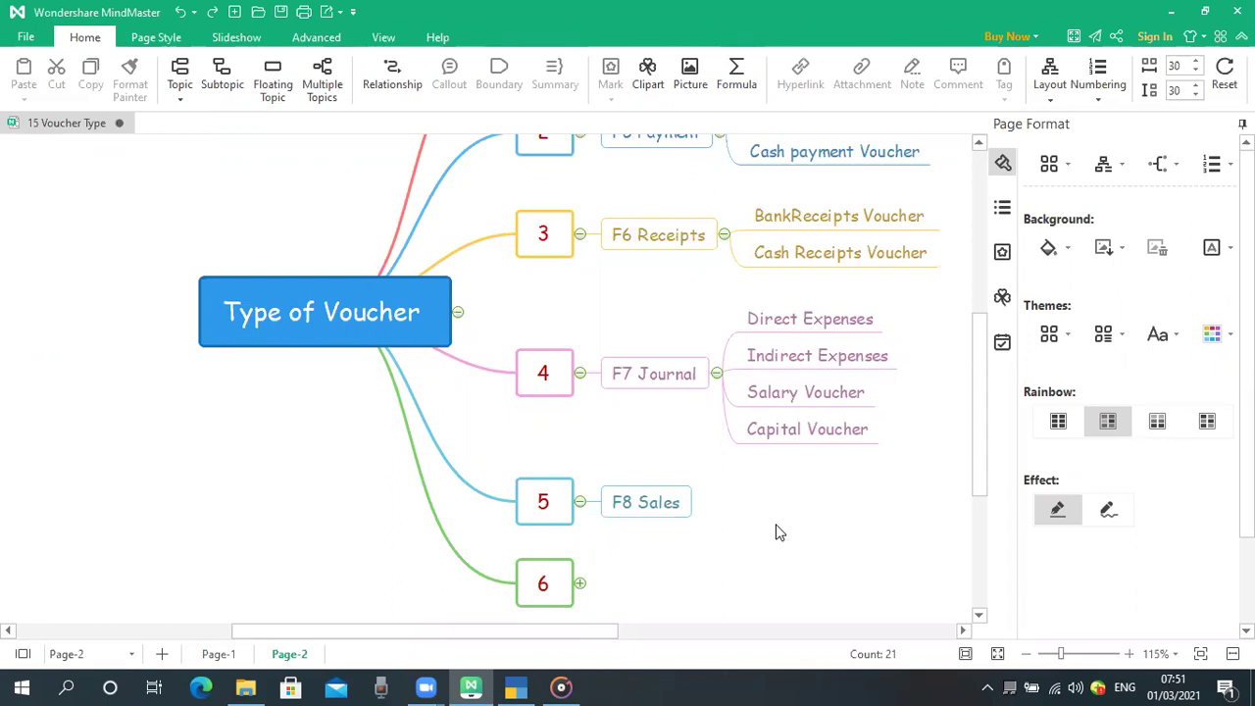
mouse_move(700, 515)
left_click(701, 519)
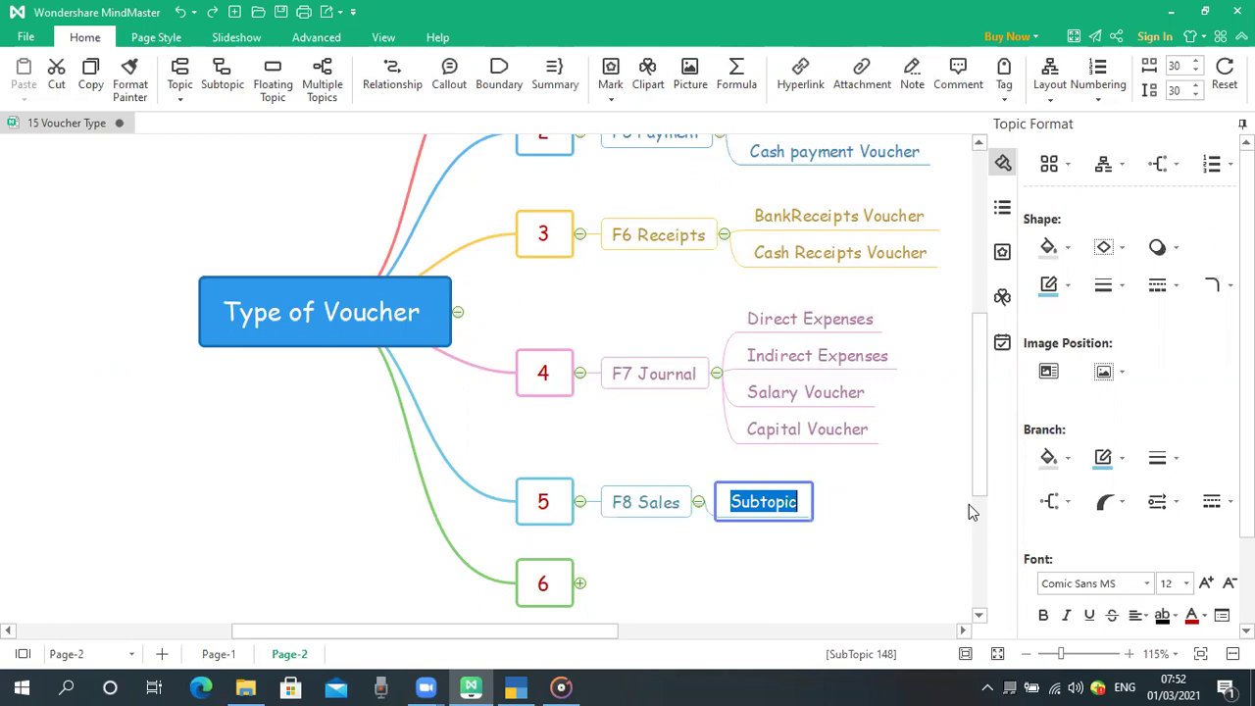
type("Maretial")
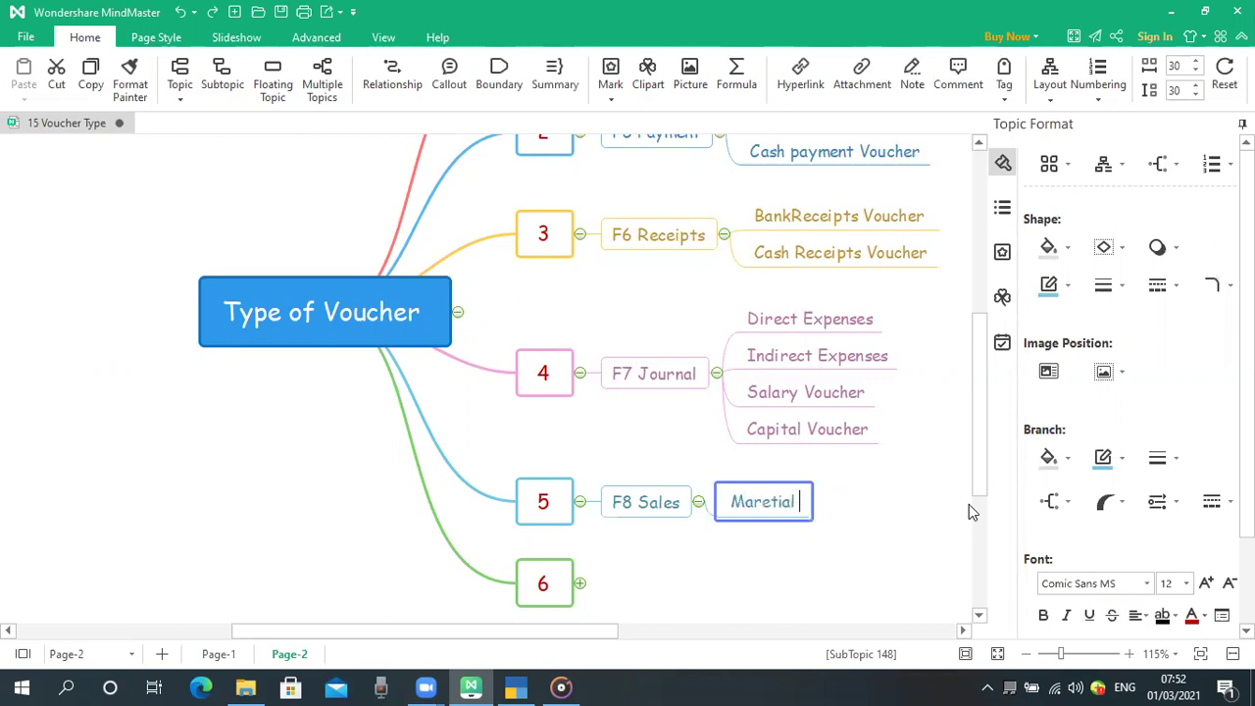
key("Home")
type("Sales ")
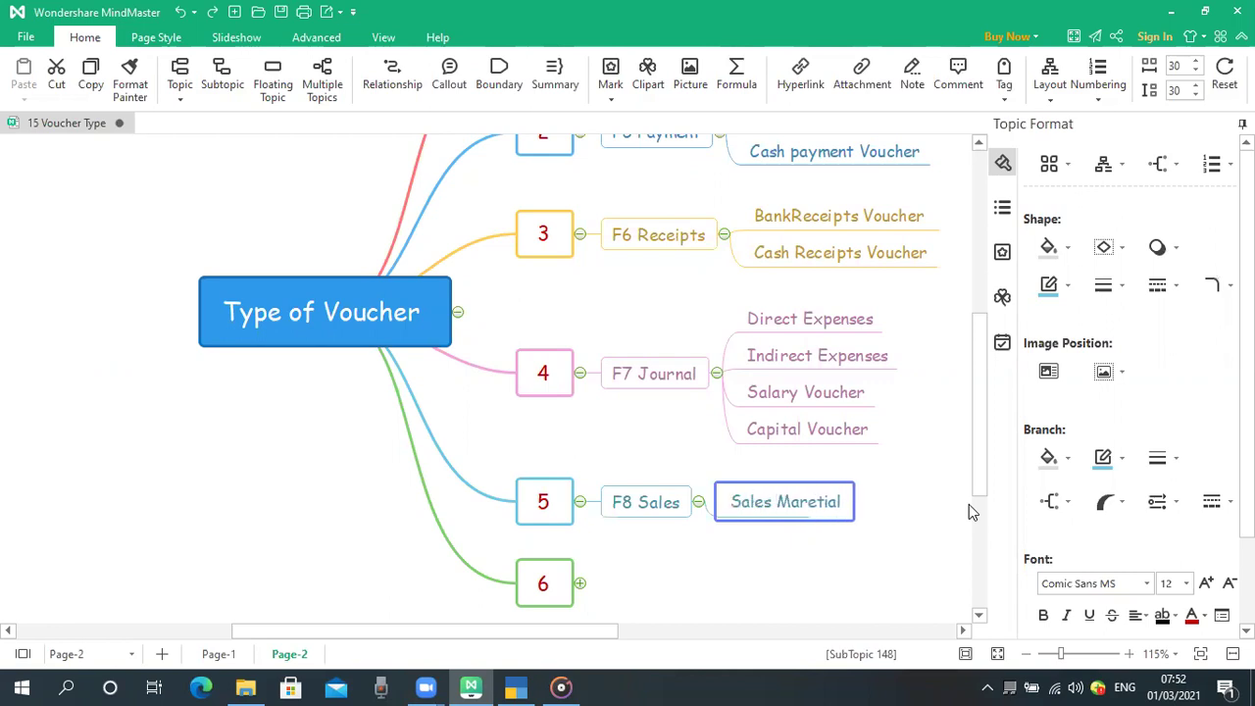
type("of")
key("End")
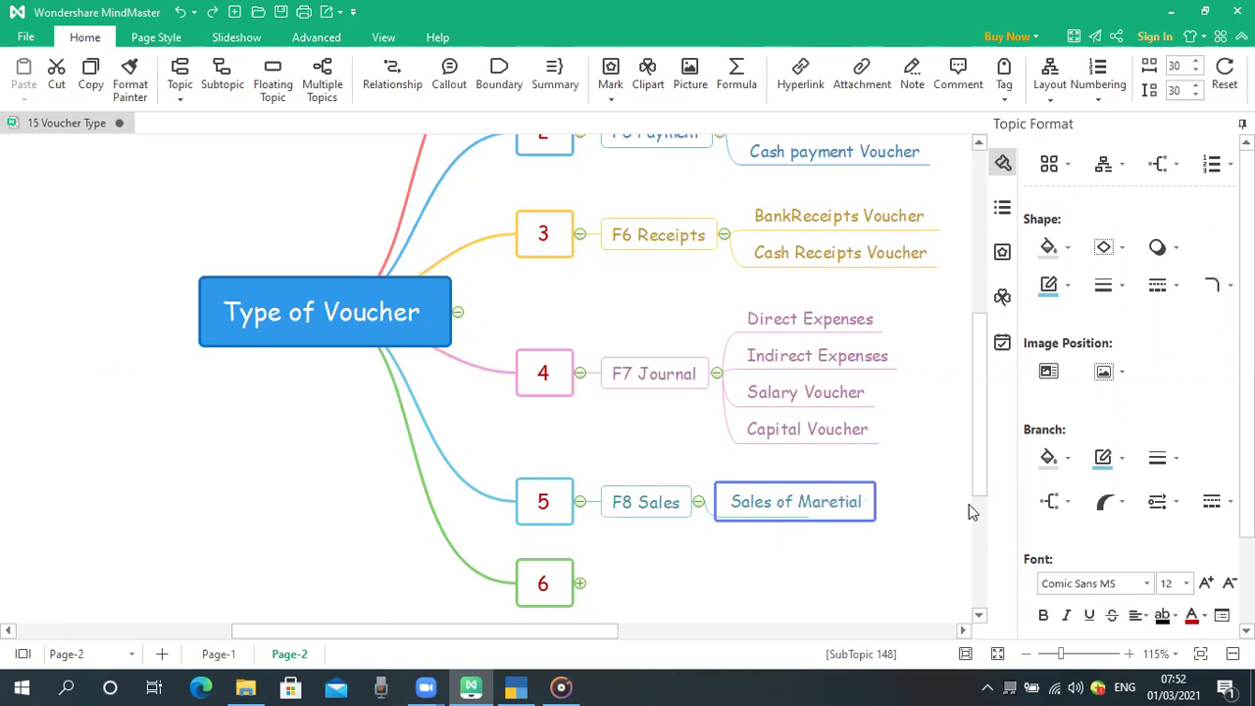
type("Voucher")
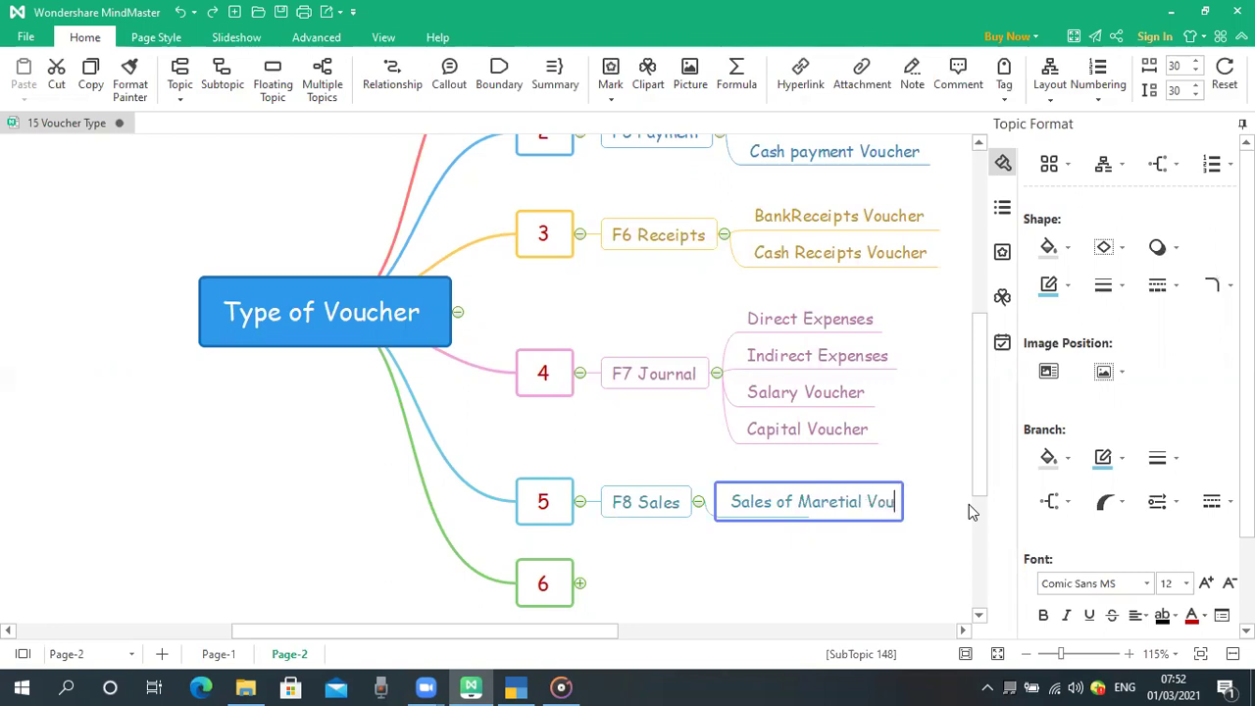
left_click(689, 546)
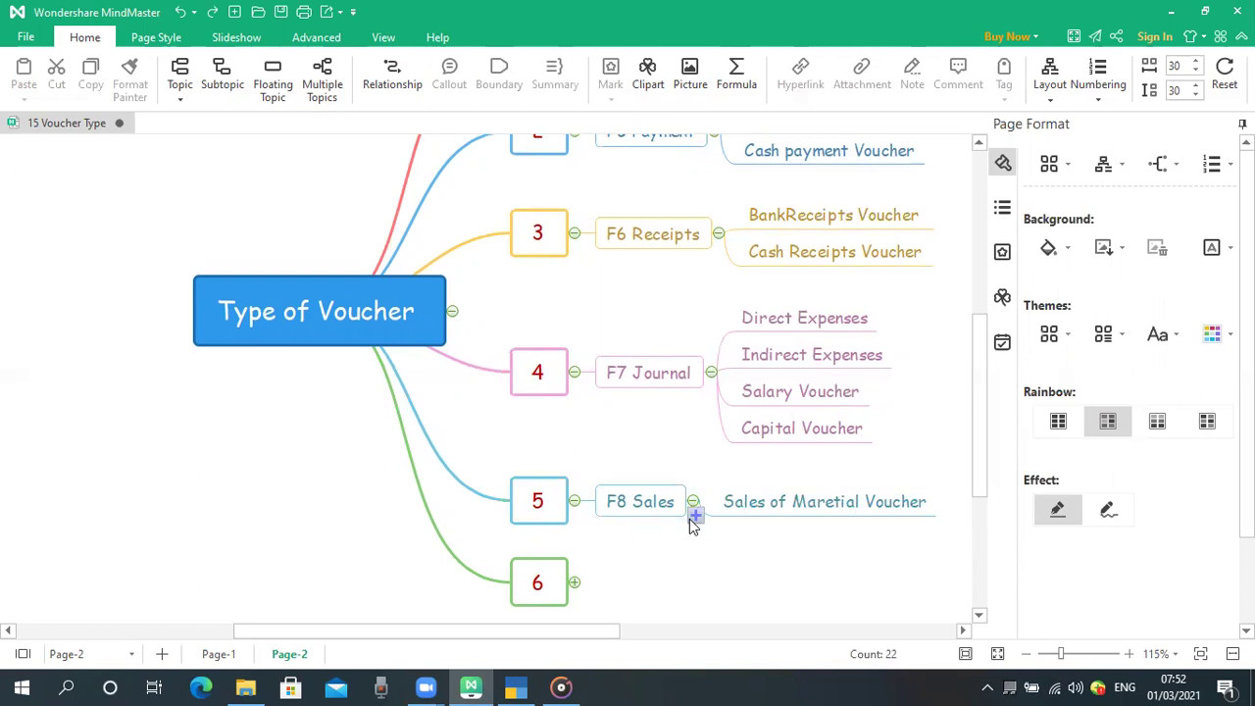
- Add a second subtopic named "Service Voucher" under F8 Sales
left_click(695, 516)
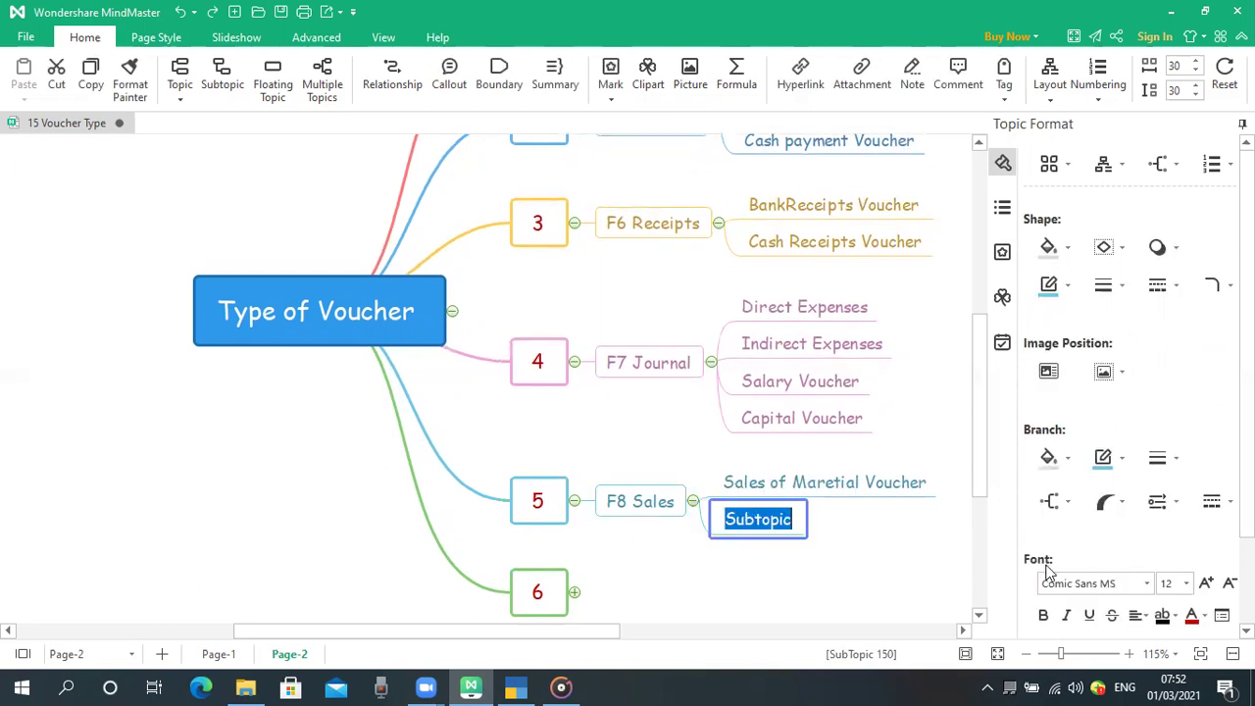
type("Service")
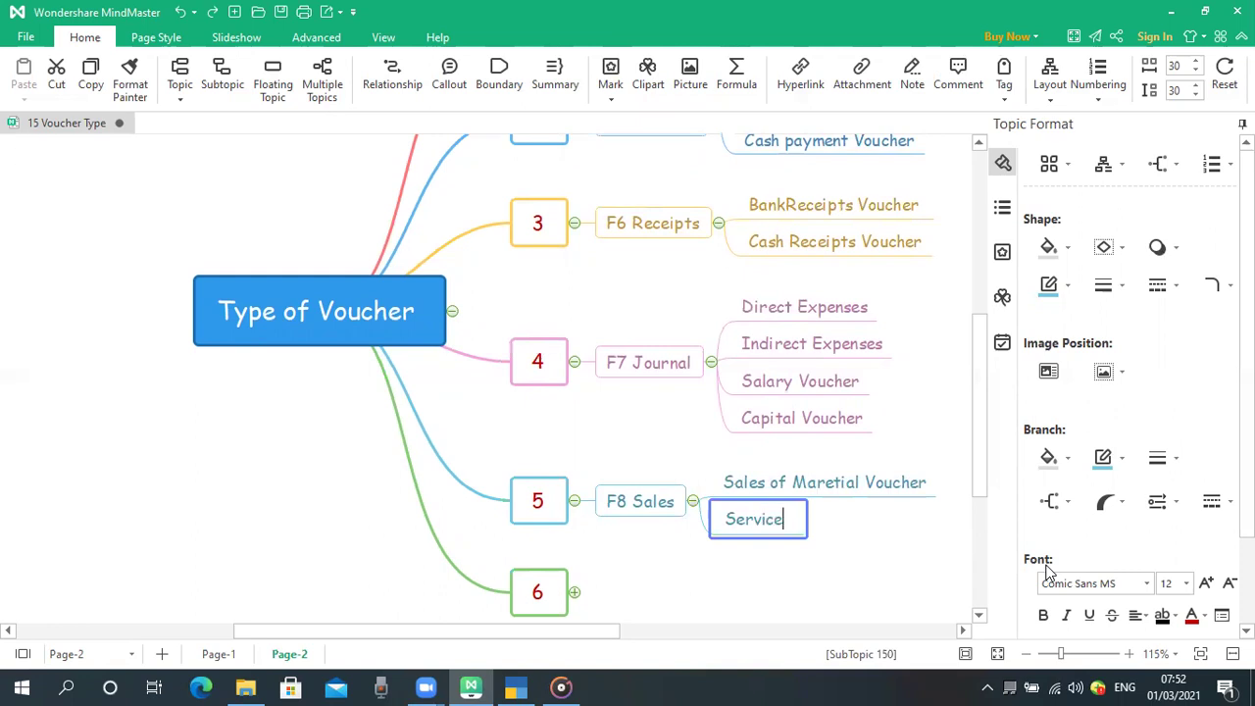
type(" Voucher")
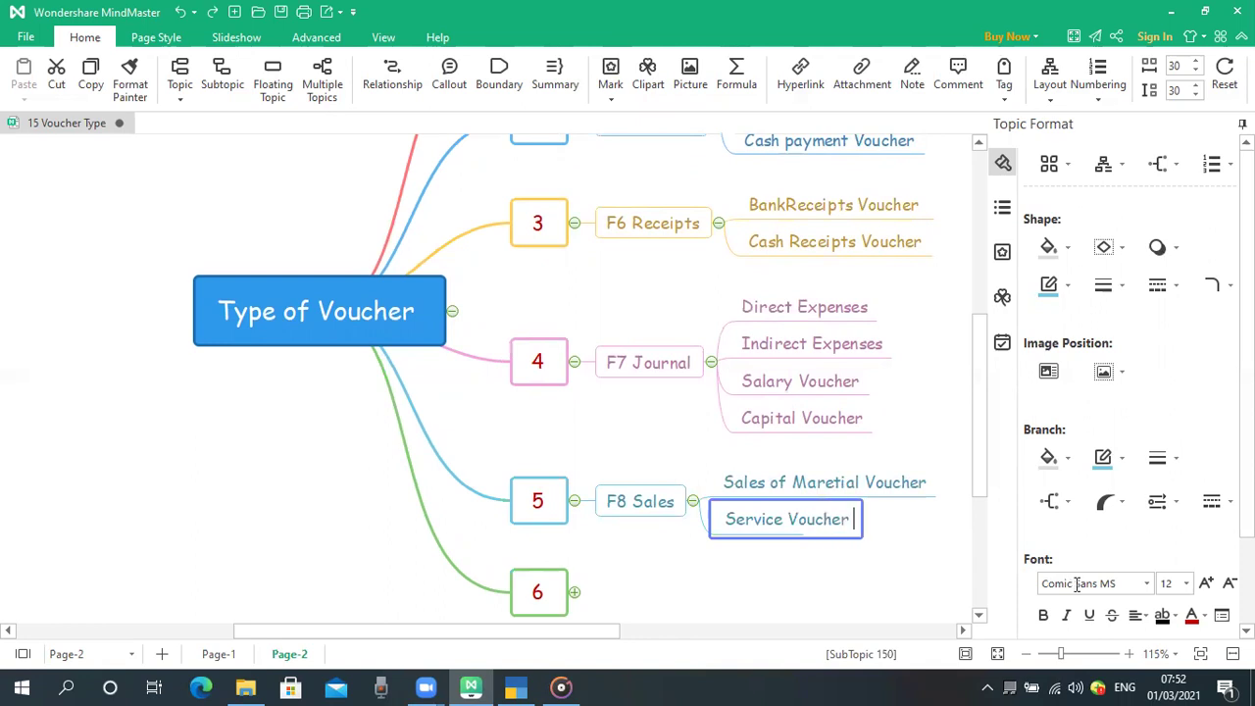
left_click(937, 586)
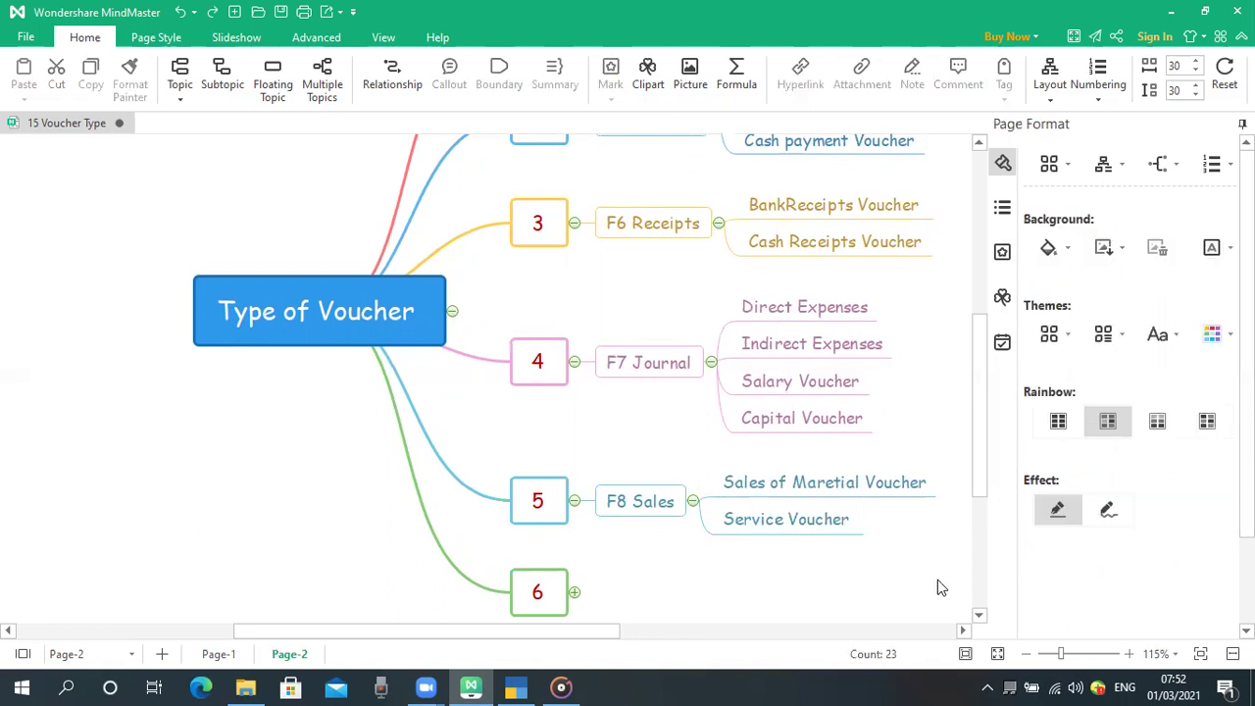
- Add a third subtopic named "AMC Voucher" under F8 Sales
left_click(695, 516)
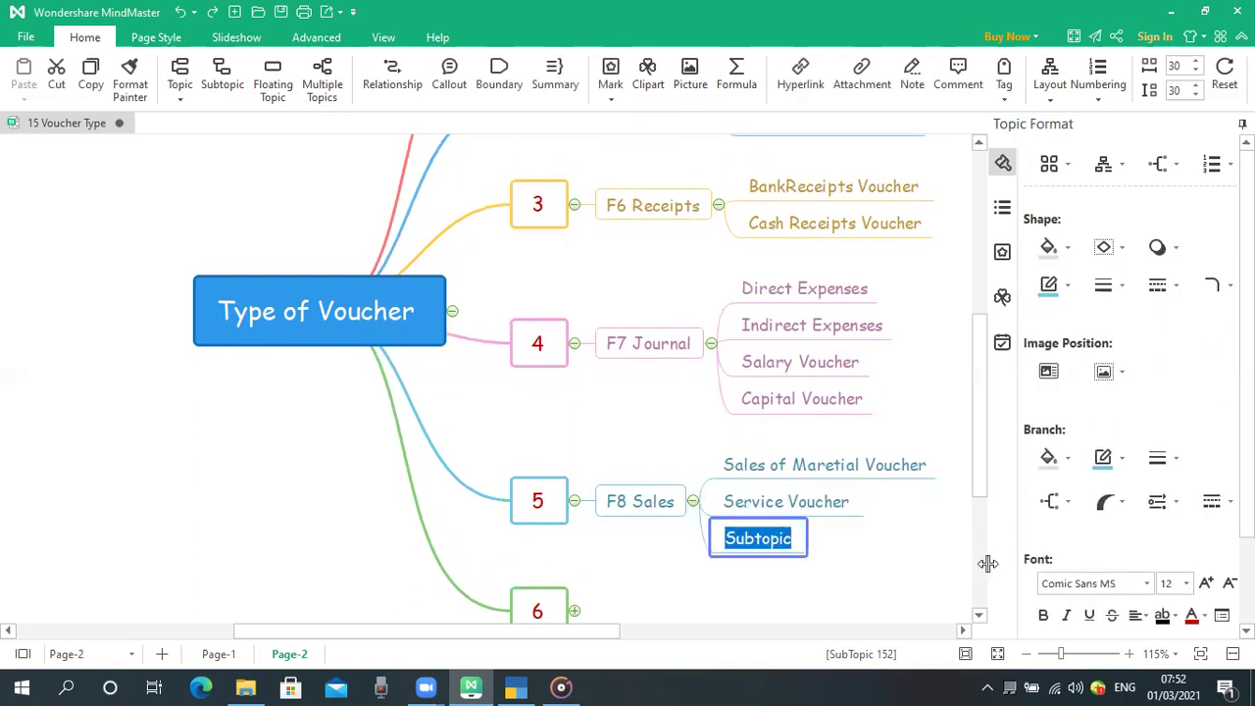
type("AMC")
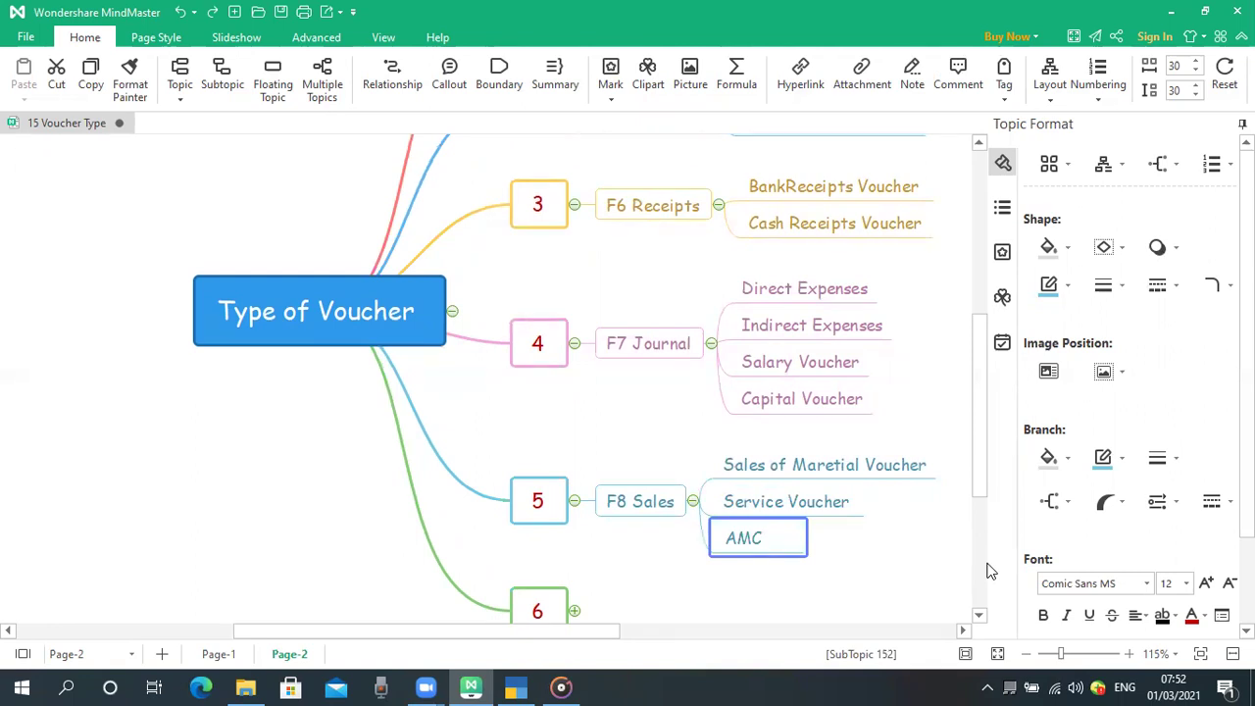
type(" Voucher")
left_click(848, 593)
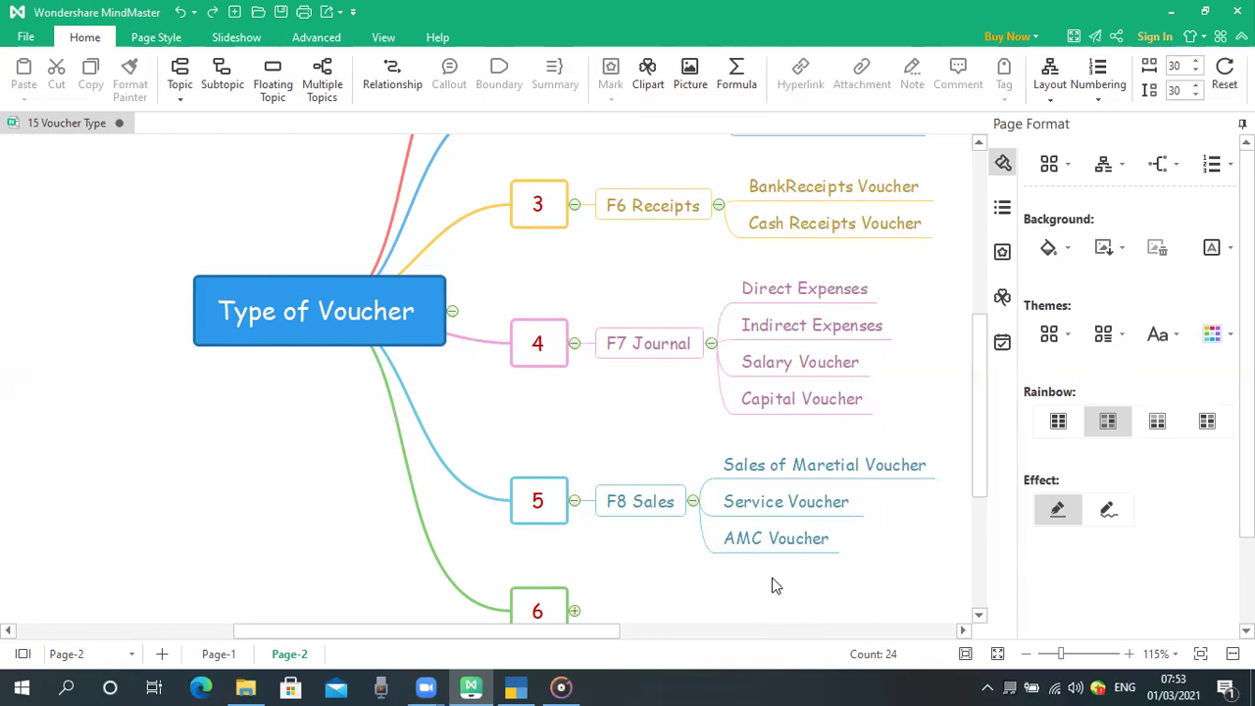
- Expand branch 6 and add a subtopic named "Purchase of Raw Maretial Voucher" under F9 Purchase
scroll(772, 585, "down", 1)
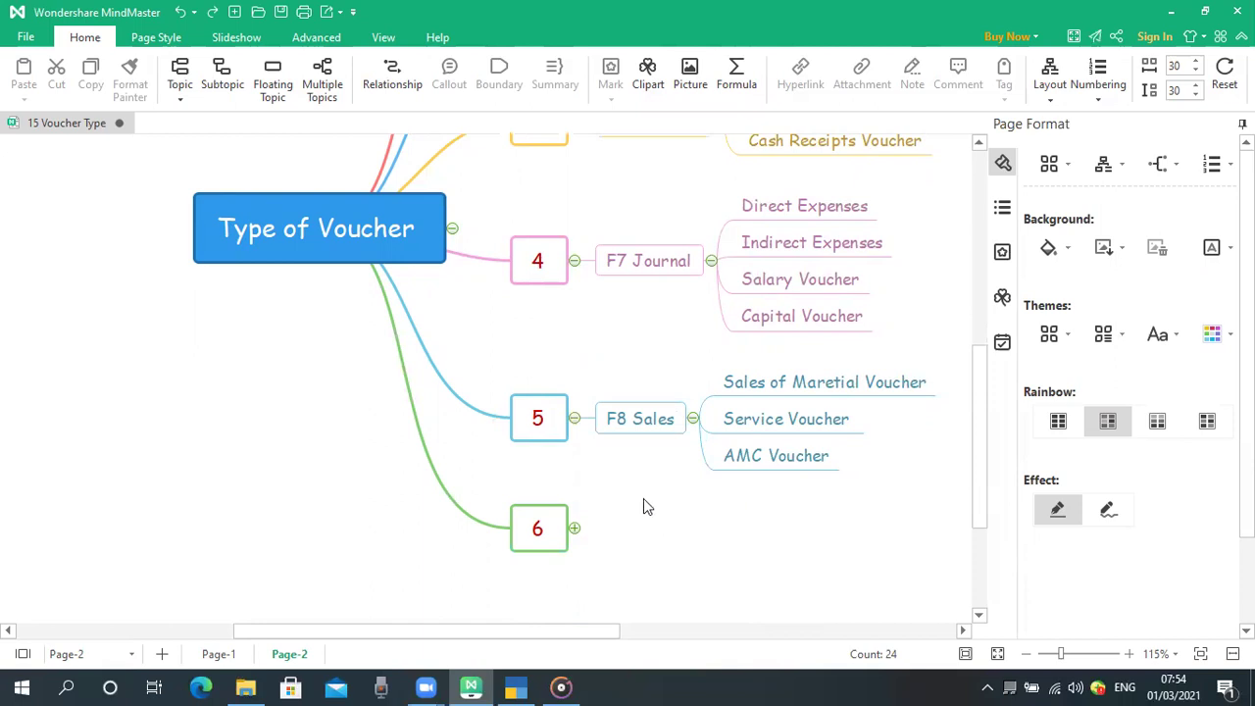
left_click(573, 529)
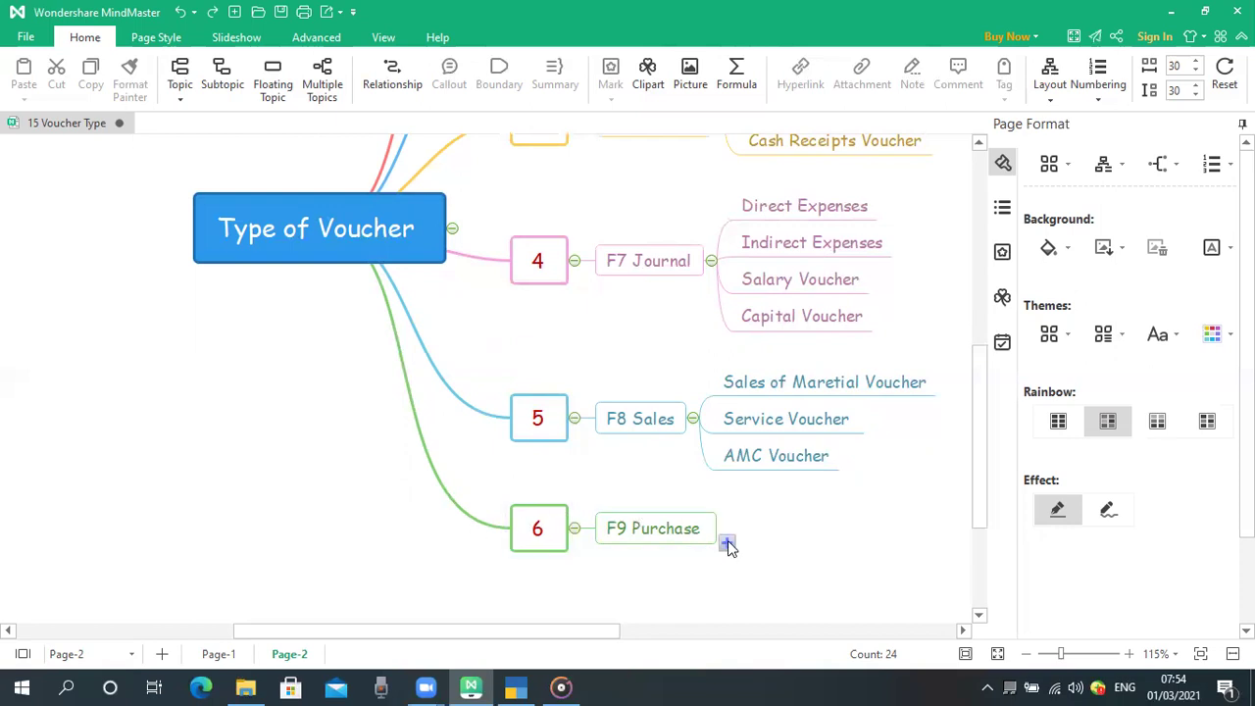
left_click(726, 544)
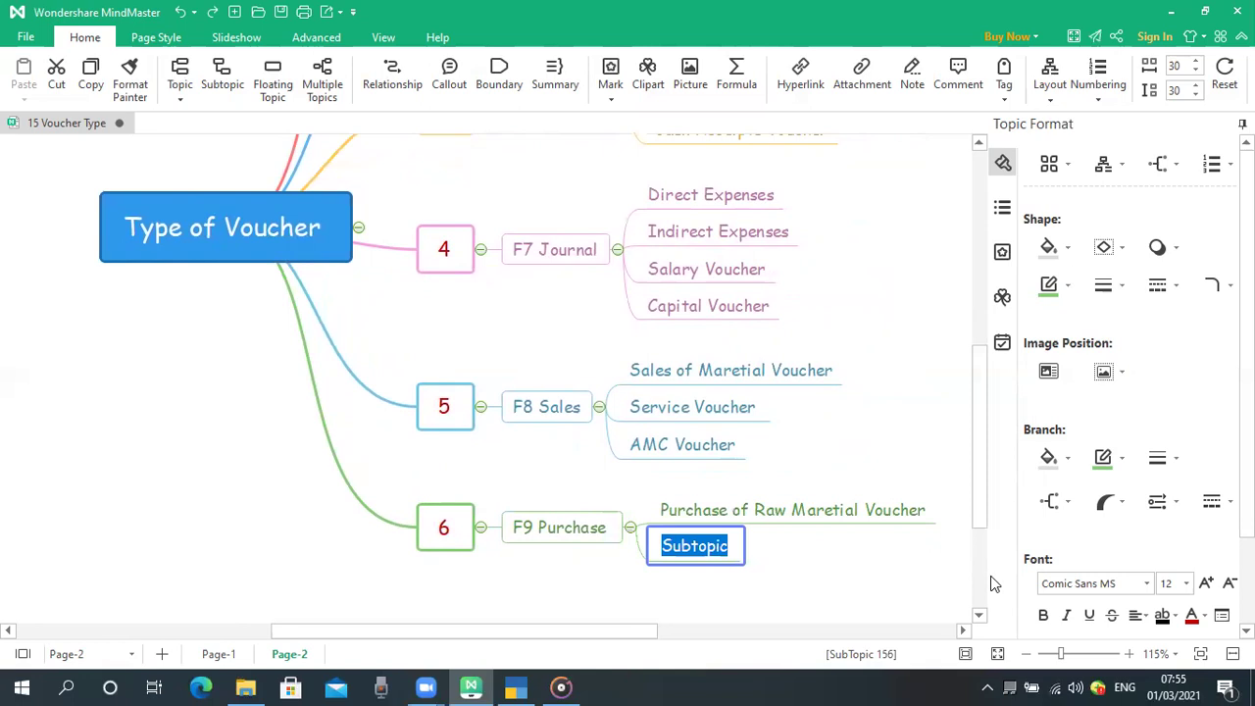
- Name the second subtopic under F9 Purchase "Purchase of Services"
type("Pur")
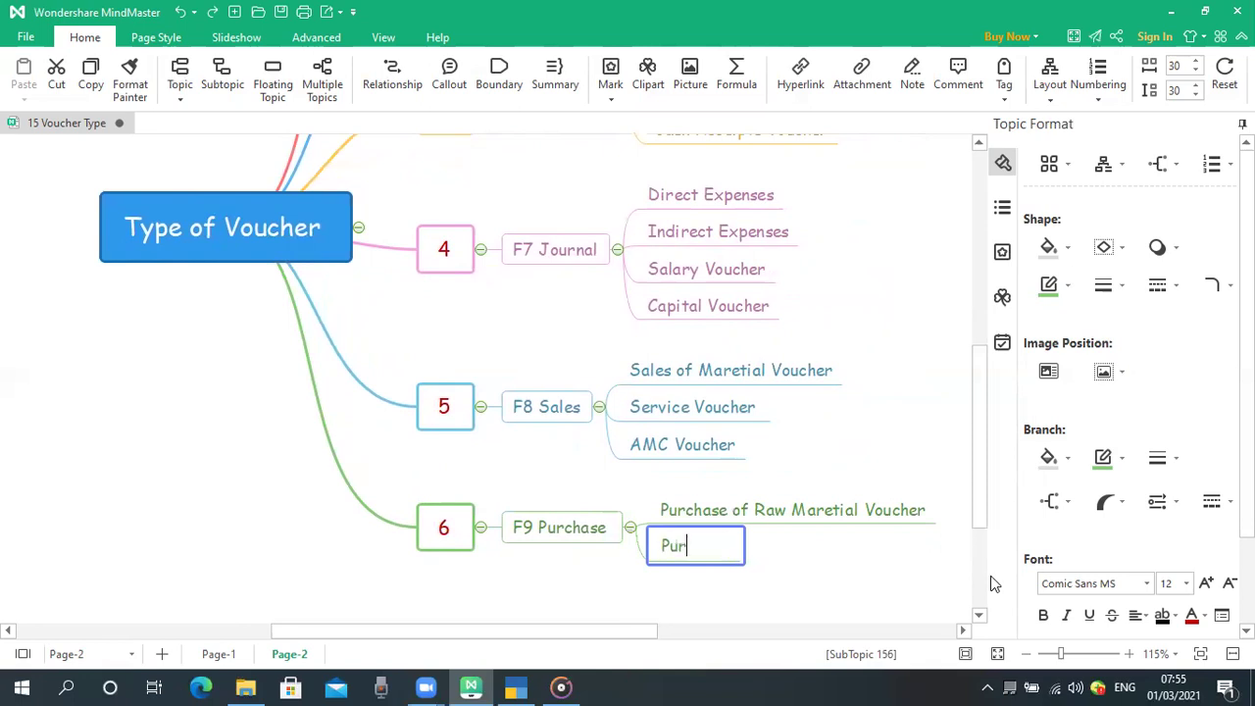
type("chase of ")
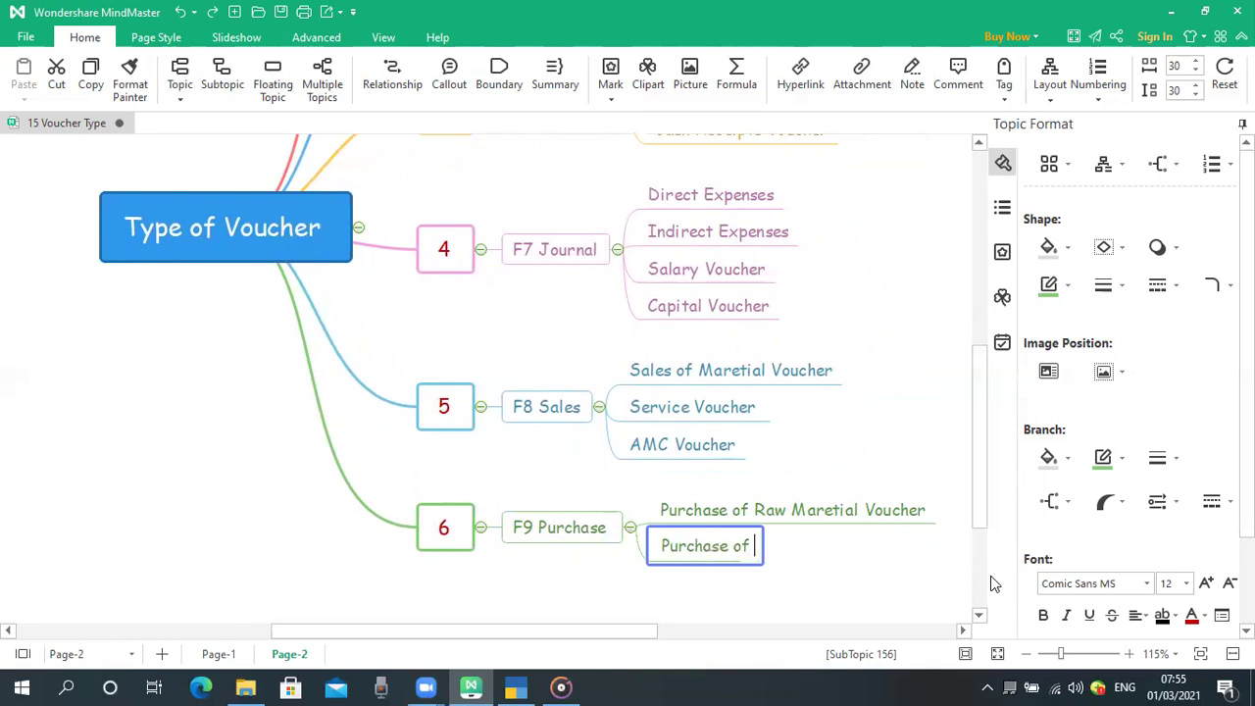
type("Services")
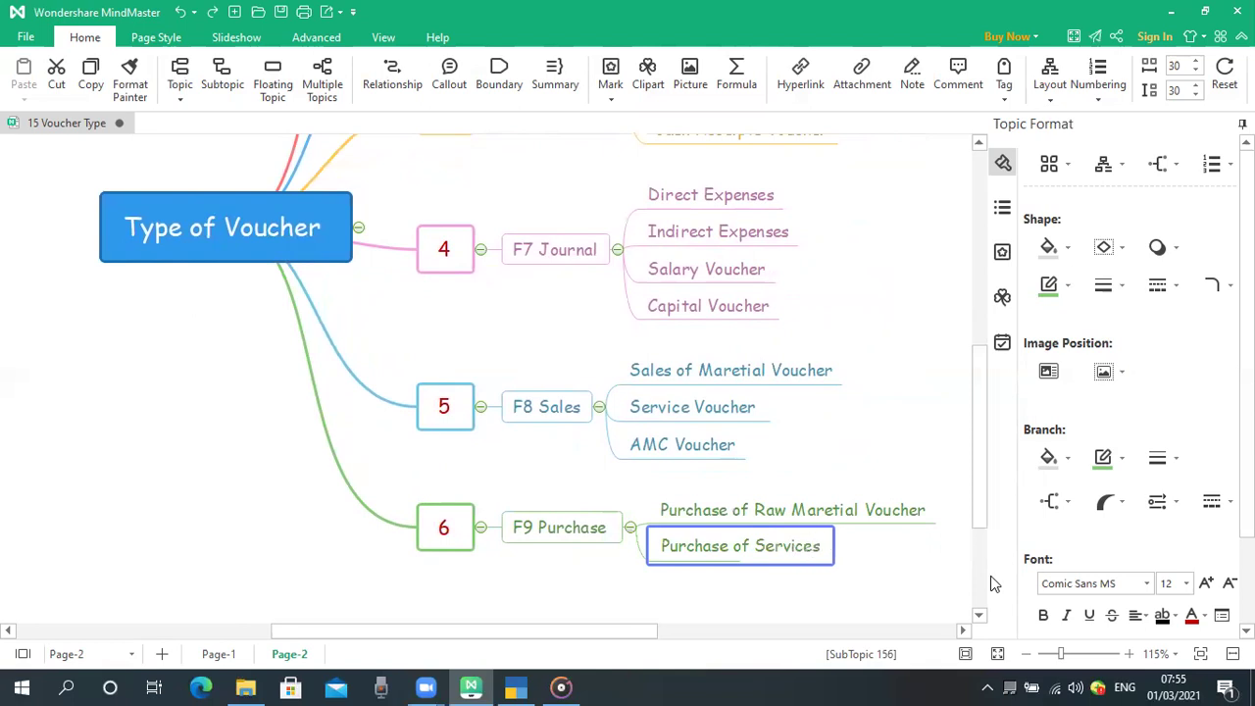
key("Return")
left_click(904, 584)
- Add a third subtopic named "Purchase of Trading Maretial" under F9 Purchase
mouse_move(631, 541)
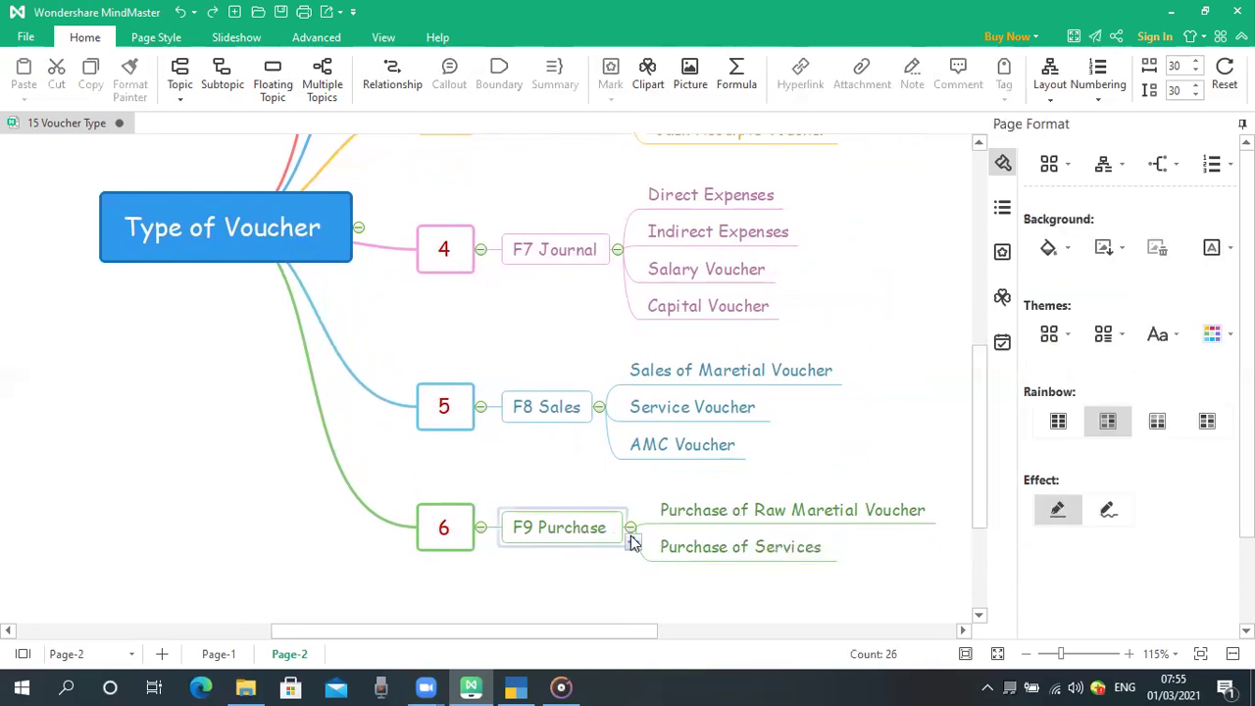
left_click(633, 544)
double_click(694, 565)
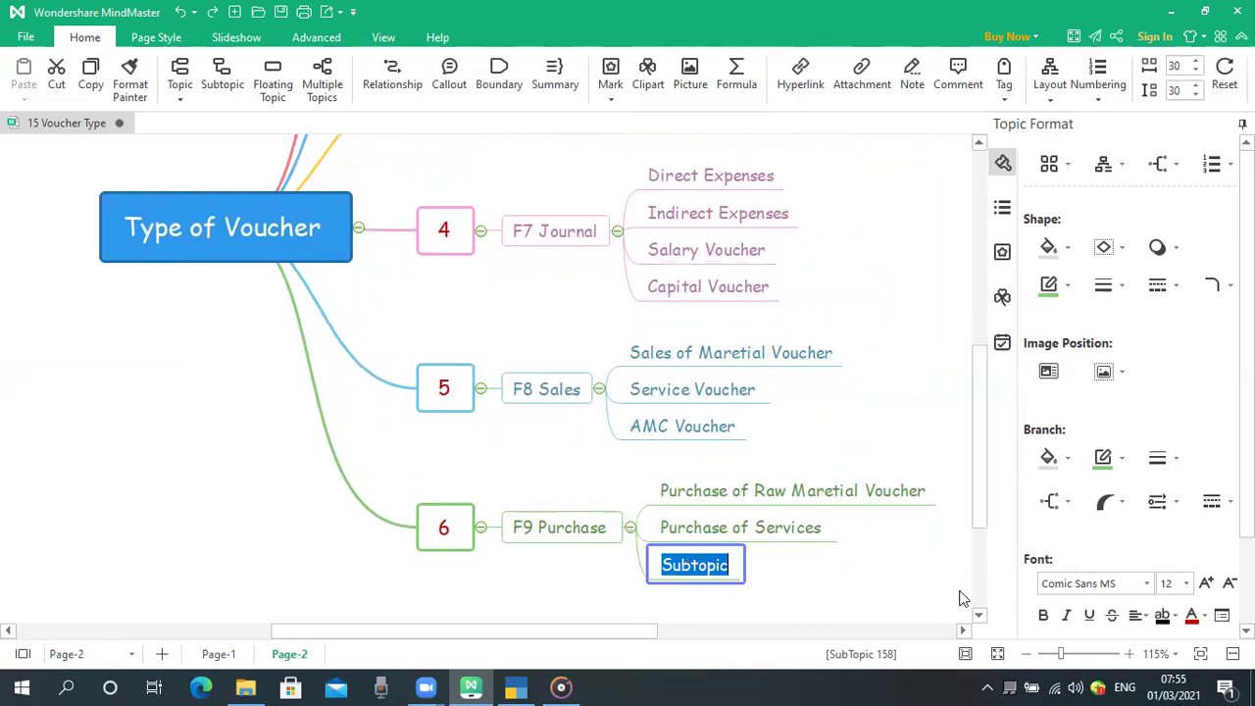
type("Purchas")
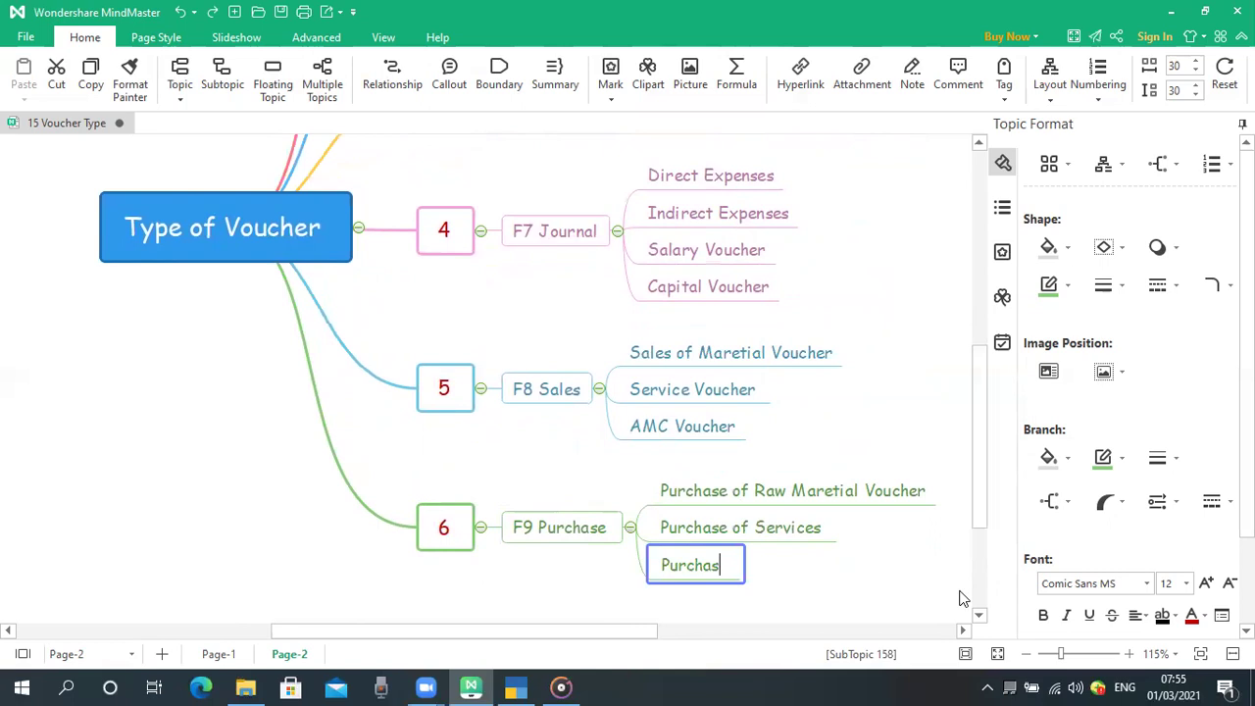
type("e of Trad")
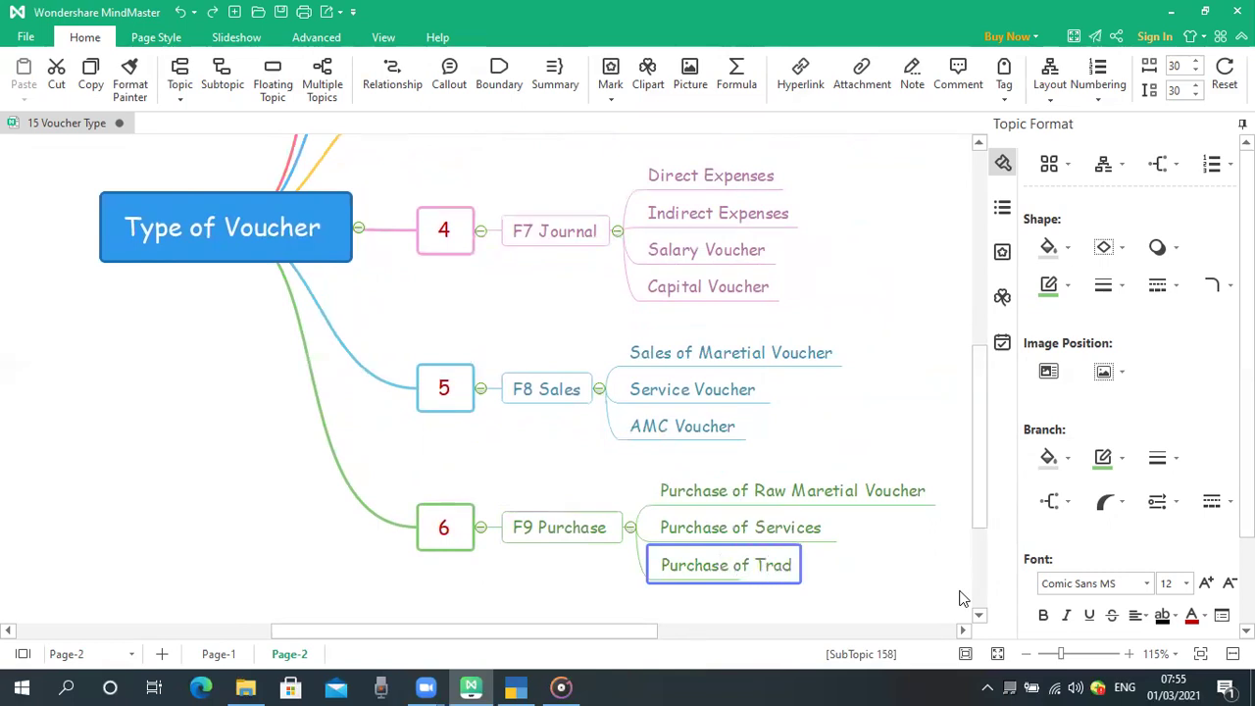
type("ing Maretial")
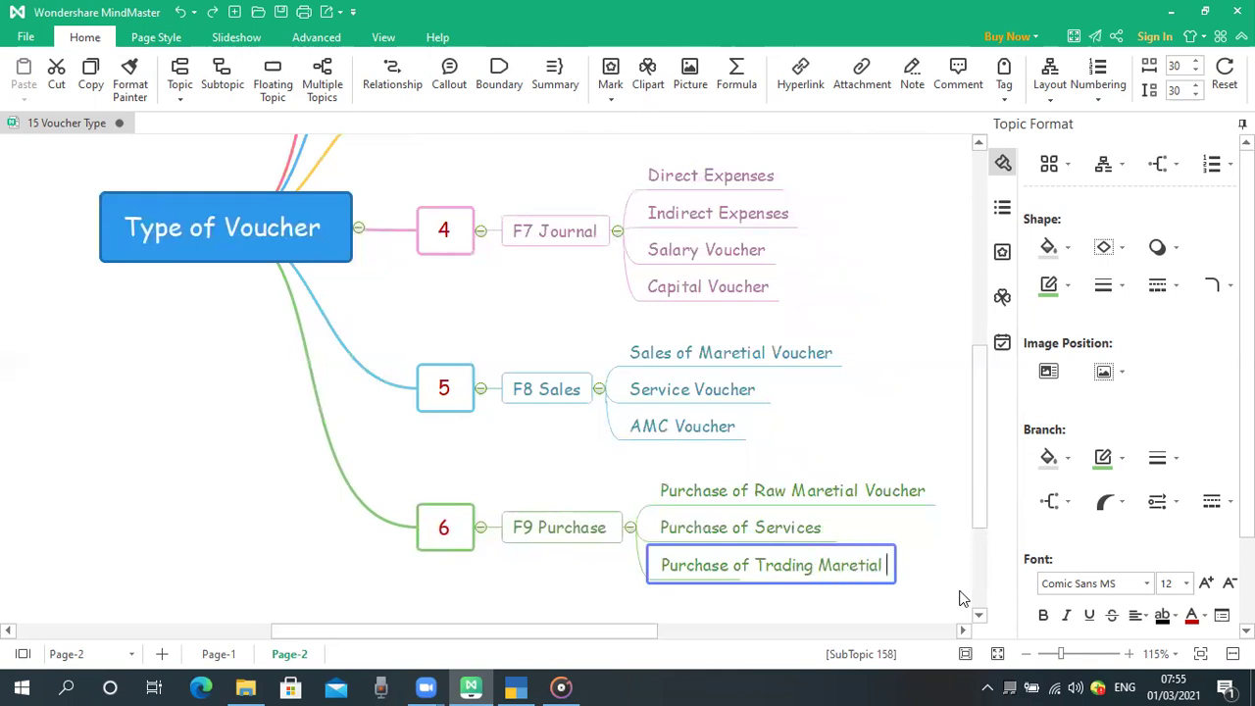
left_click(931, 559)
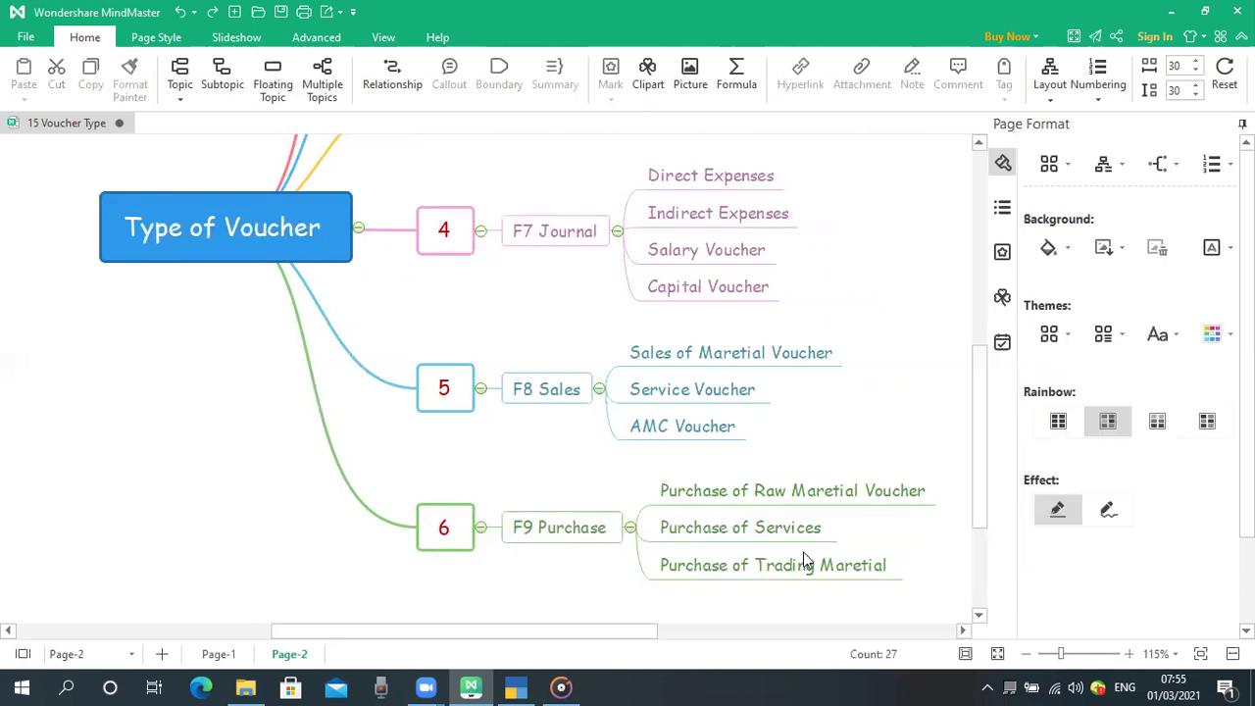
- Add a fourth subtopic named "Import Purchase" under F9 Purchase
left_click(632, 542)
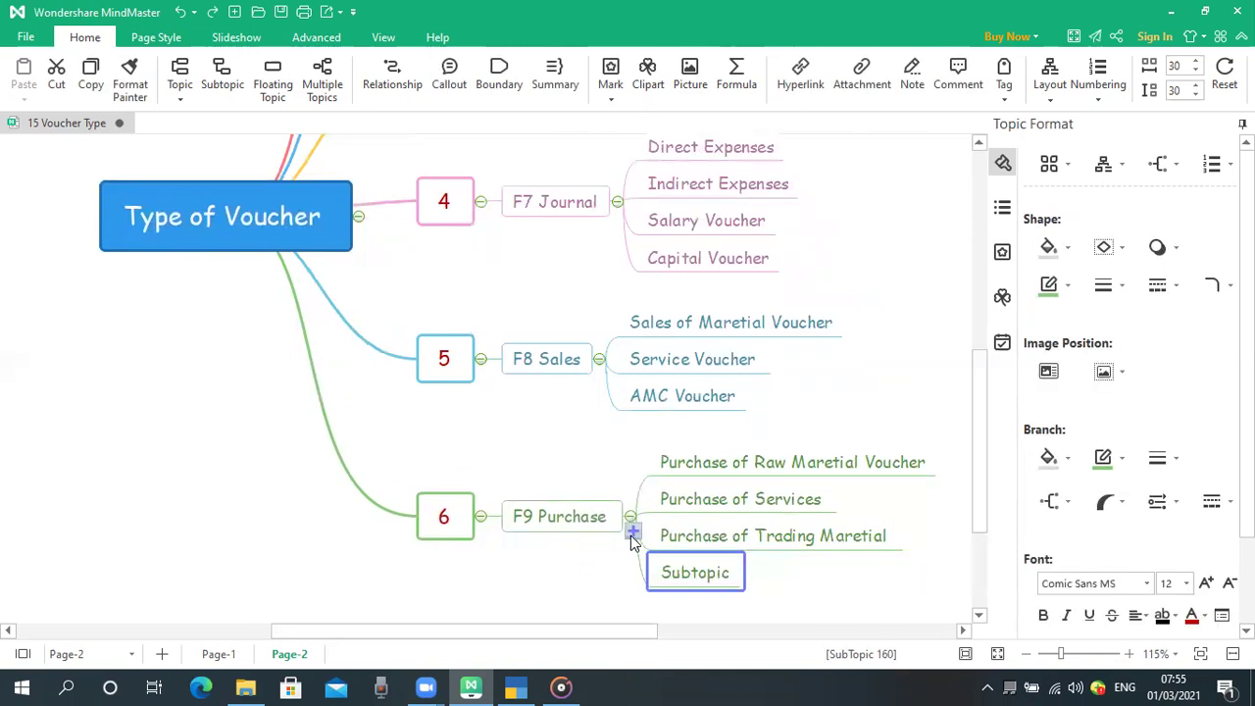
left_click(708, 573)
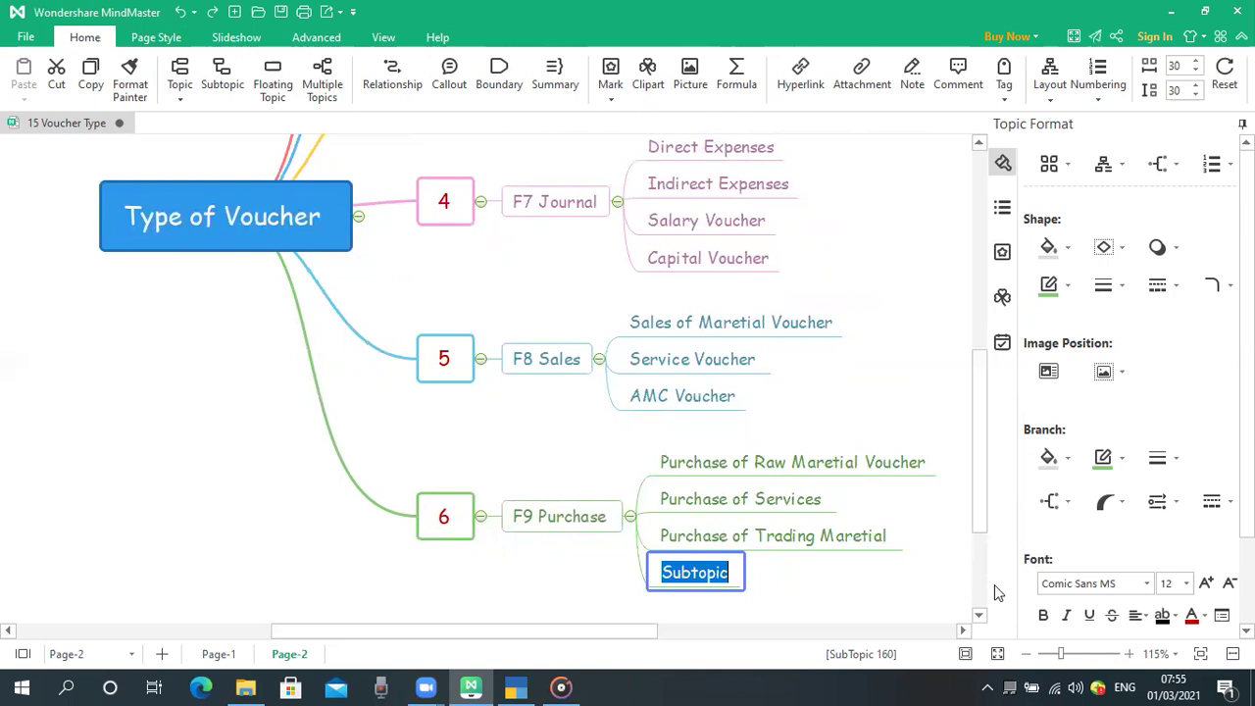
type("Import P")
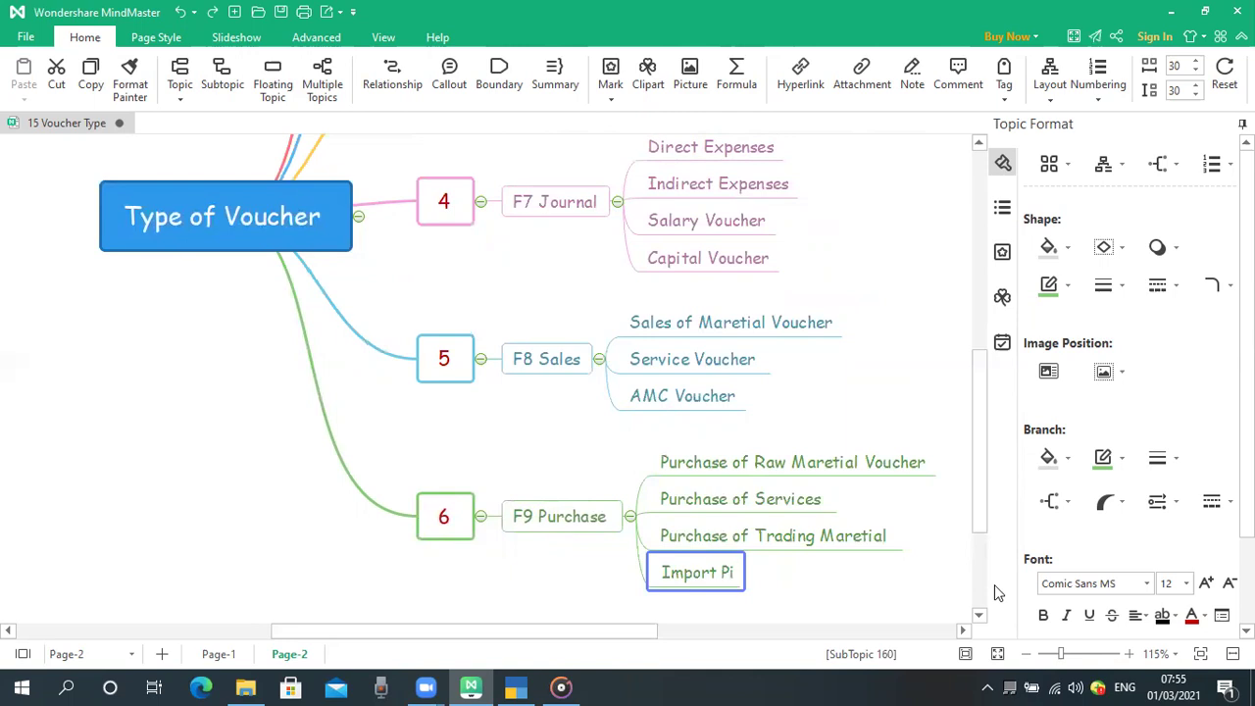
type("urchase")
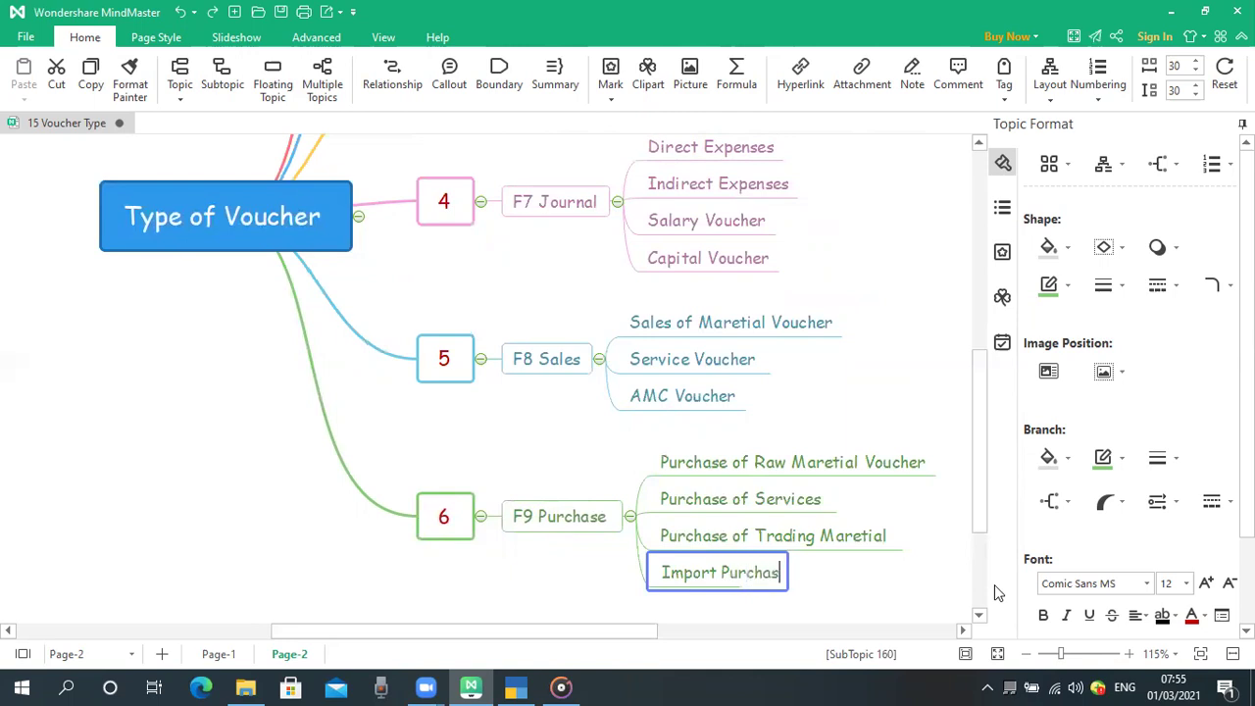
left_click(908, 596)
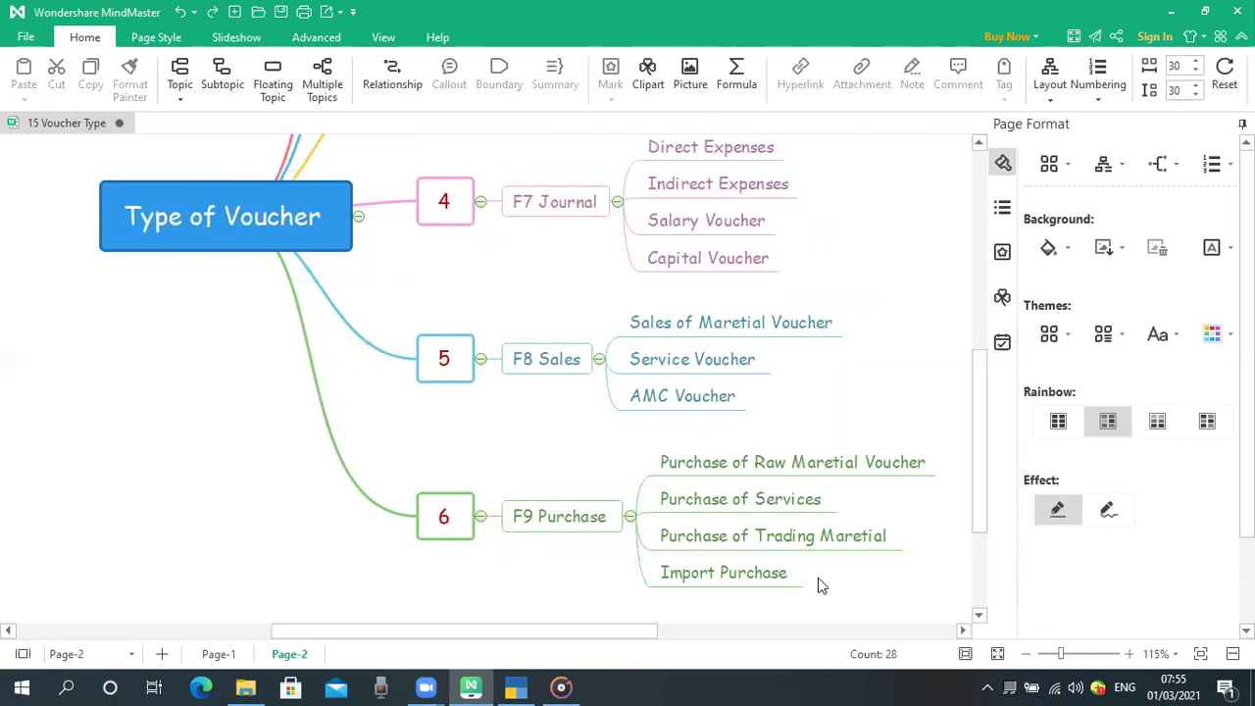
- Add a fourth subtopic named "Export Sales Voucher" under F8 Sales
scroll(818, 580, "down", 1)
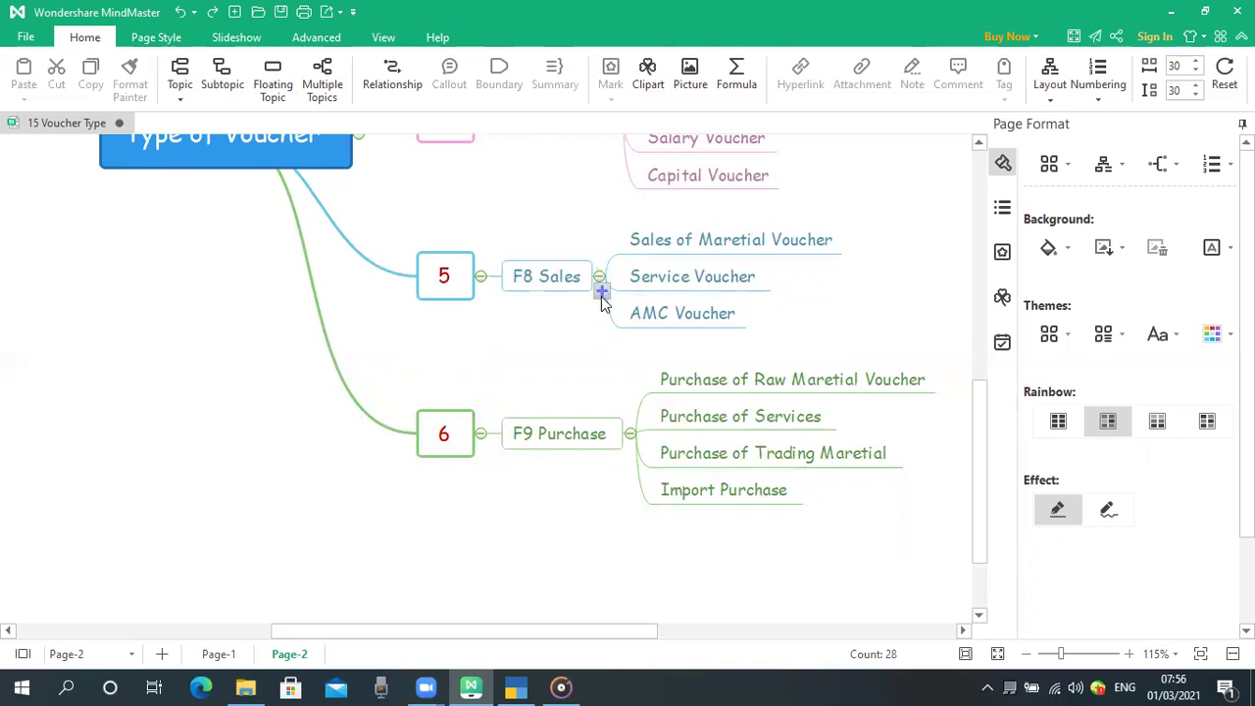
left_click(601, 292)
double_click(642, 335)
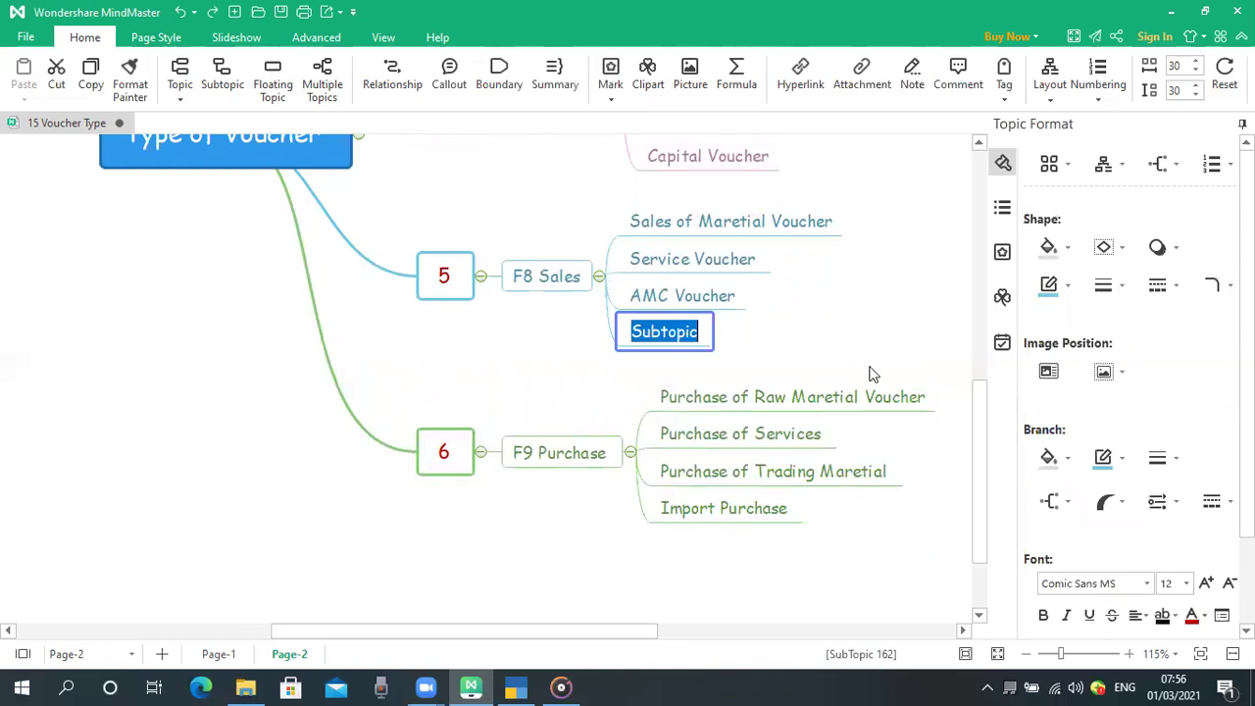
type("Ex")
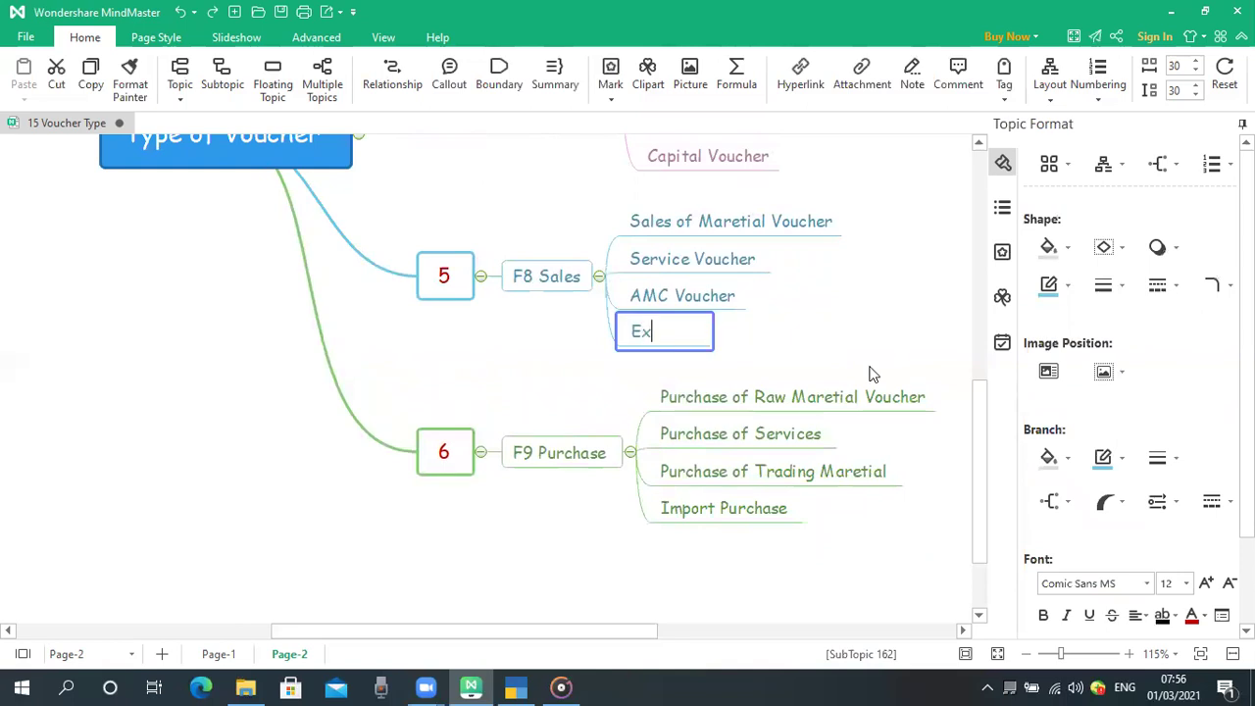
type("port Sales")
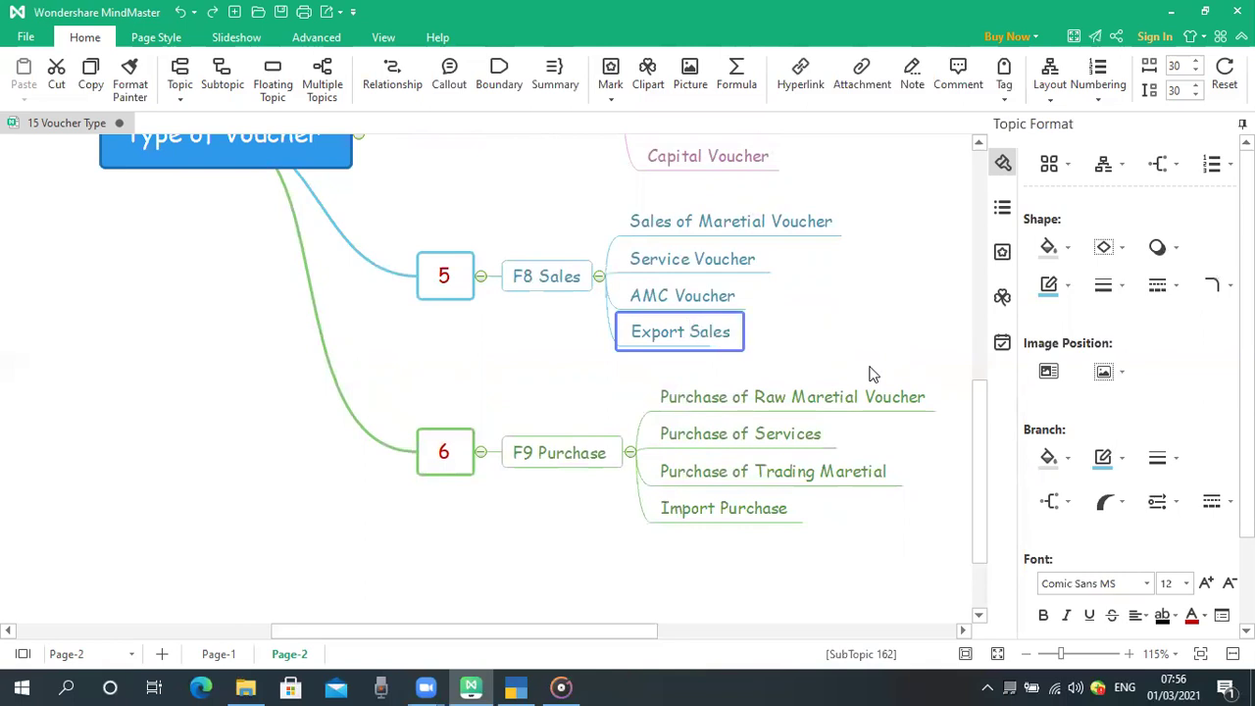
type(" Voucher")
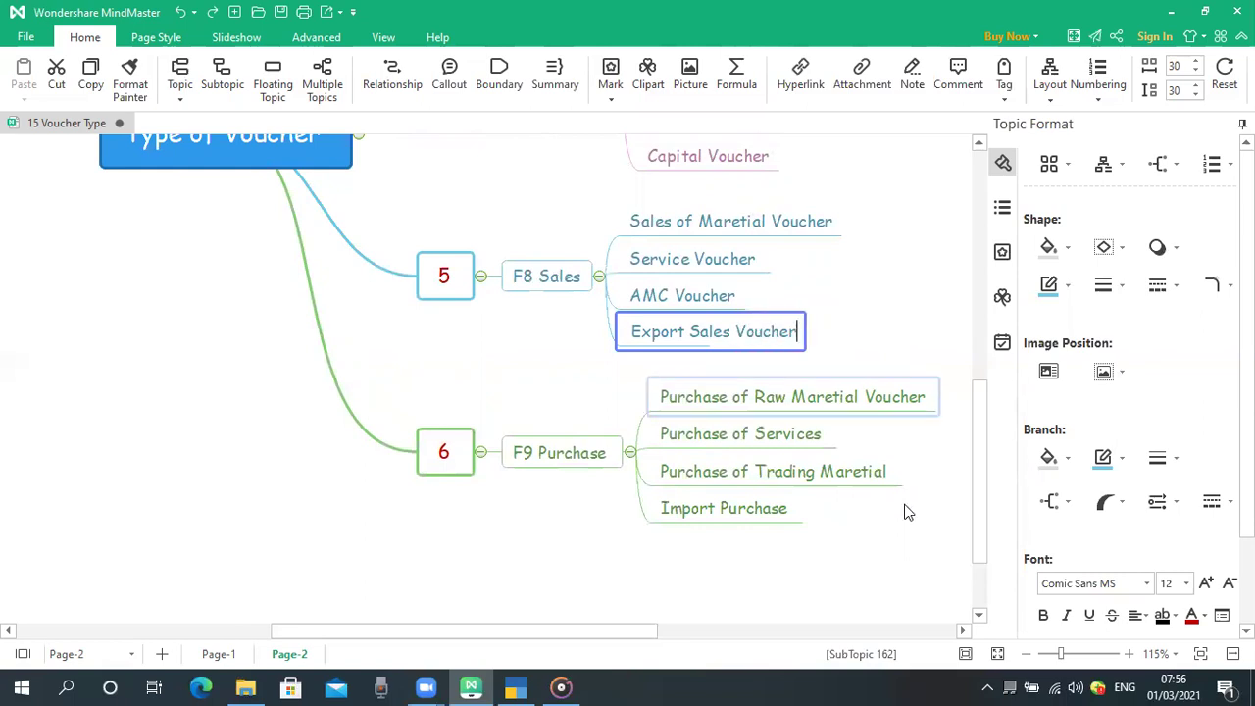
left_click(816, 518)
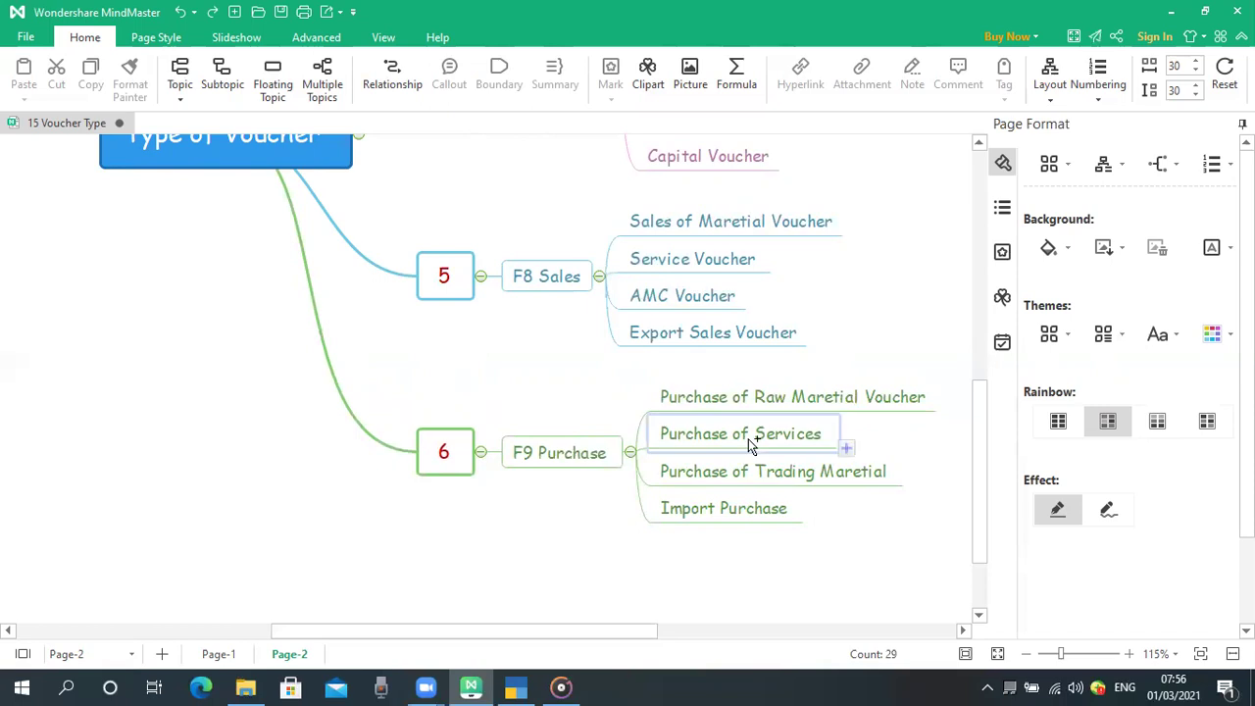
- Review the whole Type of Voucher map from branch 1 through branch 6 at 70% zoom
scroll(750, 443, "down", 5)
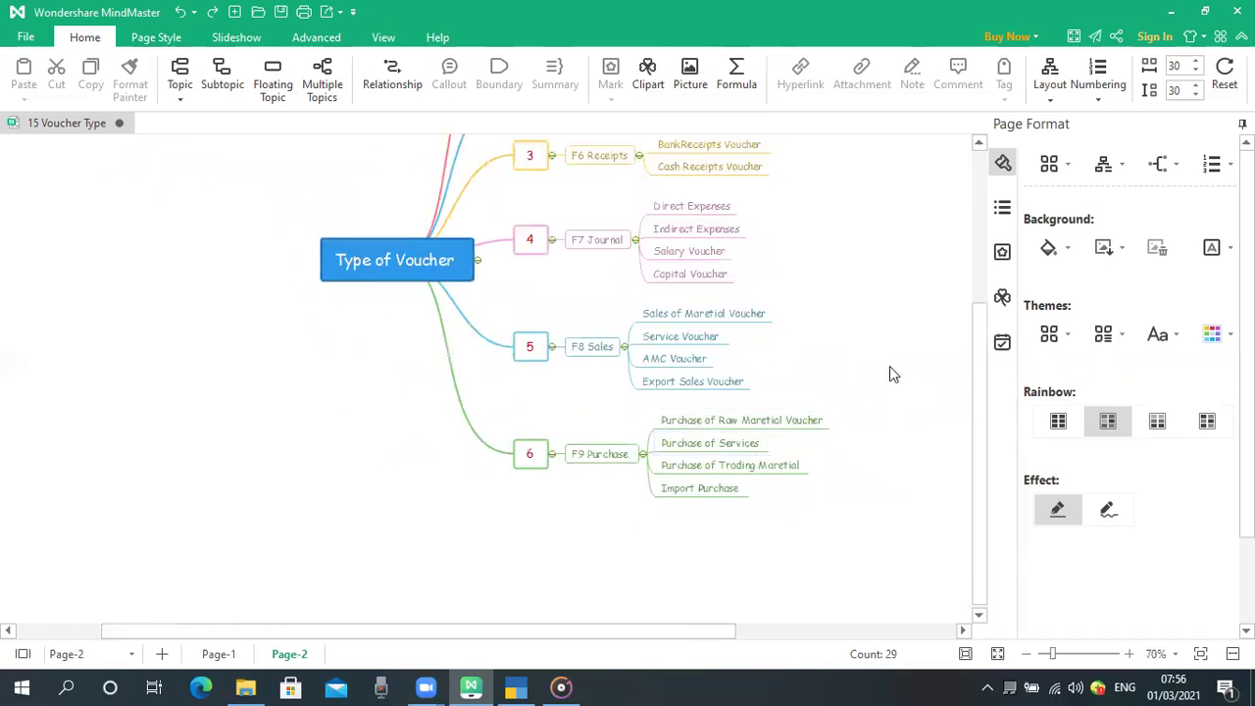
scroll(892, 379, "up", 3)
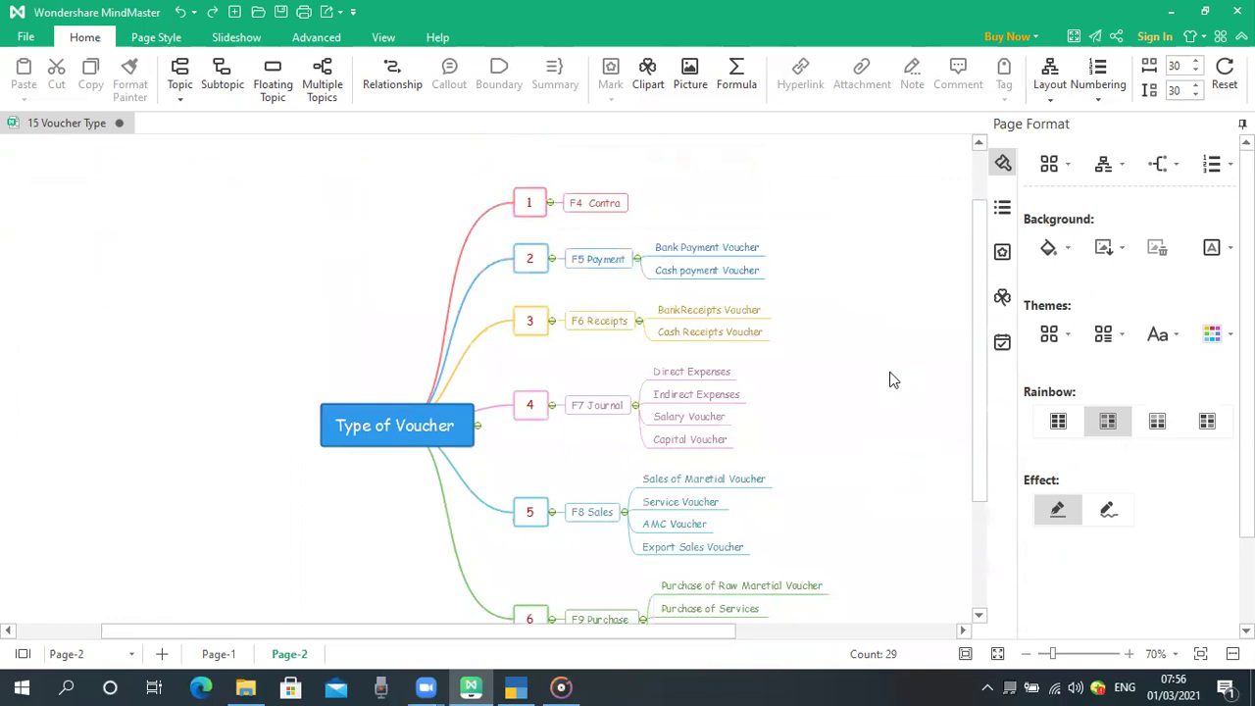
left_click_drag(977, 395, 977, 408)
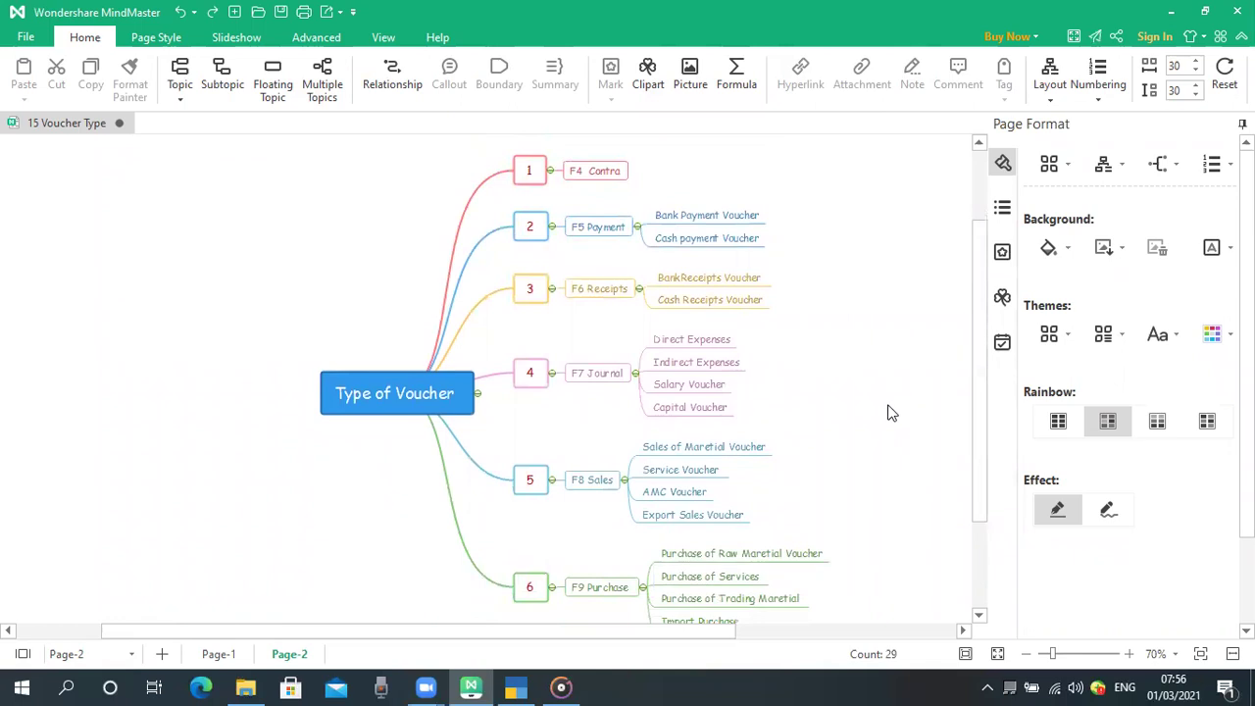
left_click_drag(984, 383, 988, 390)
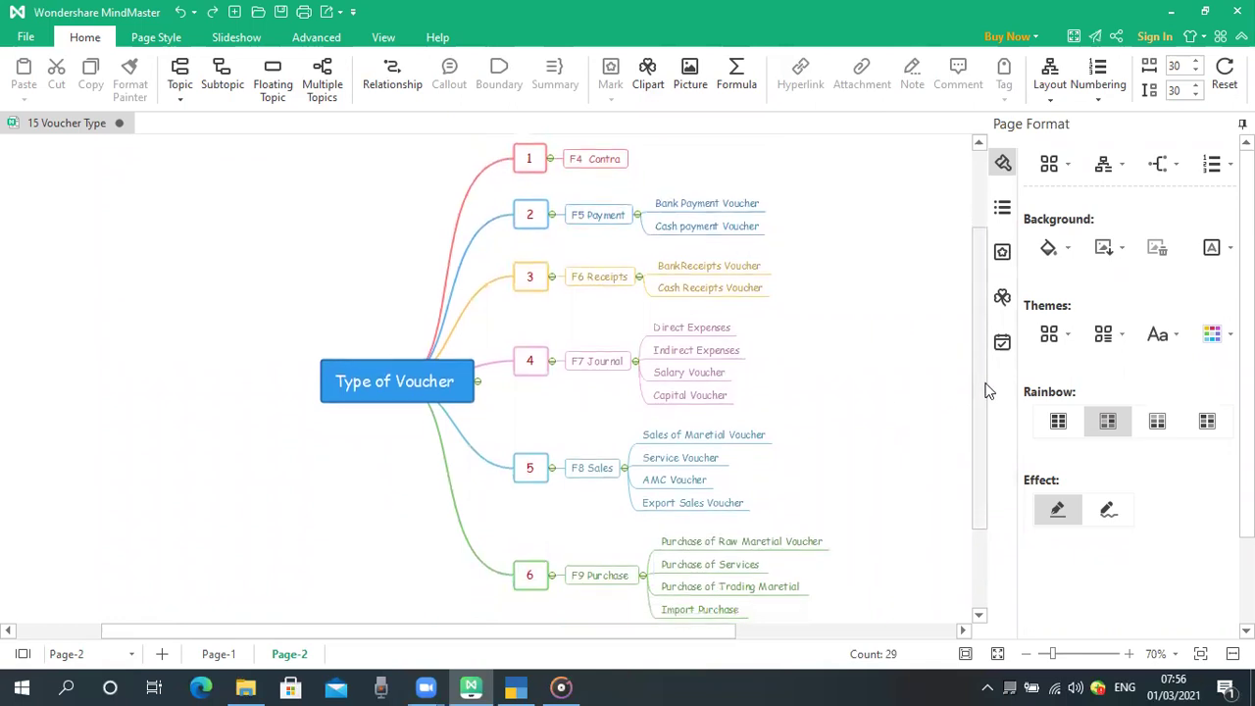